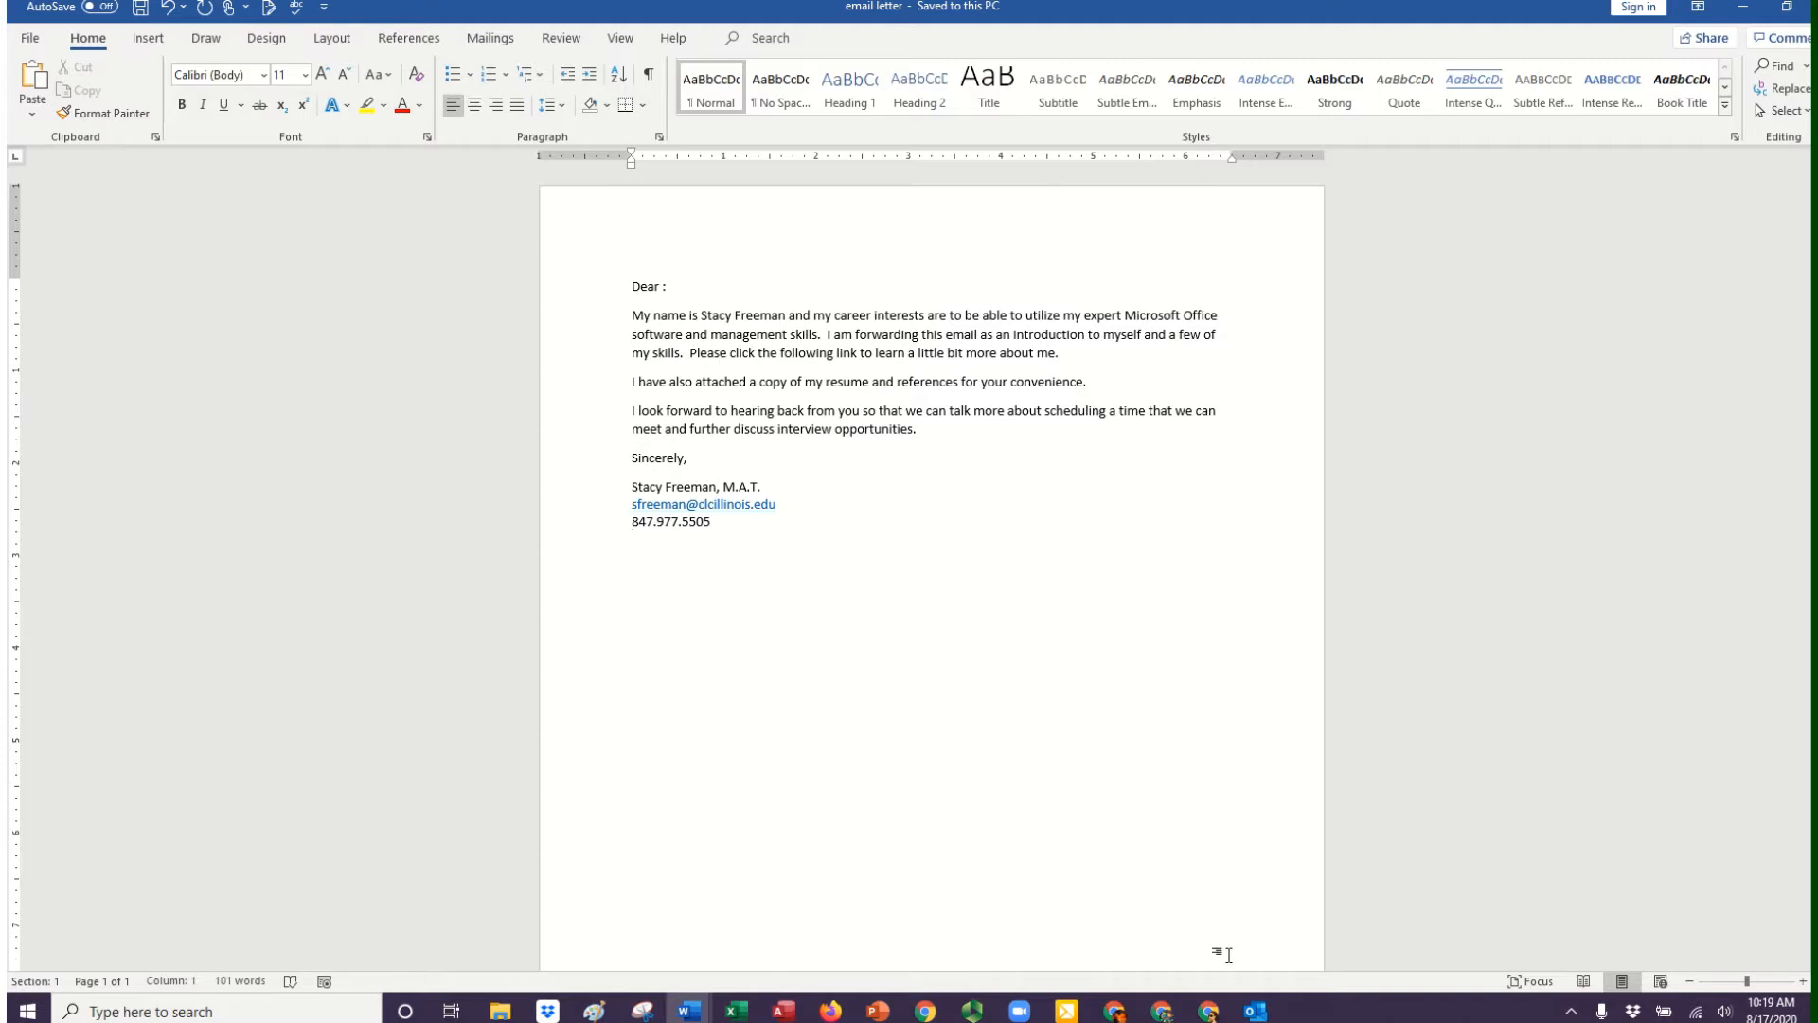
Switch to Outlook and open a blank form for a new contact.
{"action": "left_click", "coordinate": [1255, 1012]}
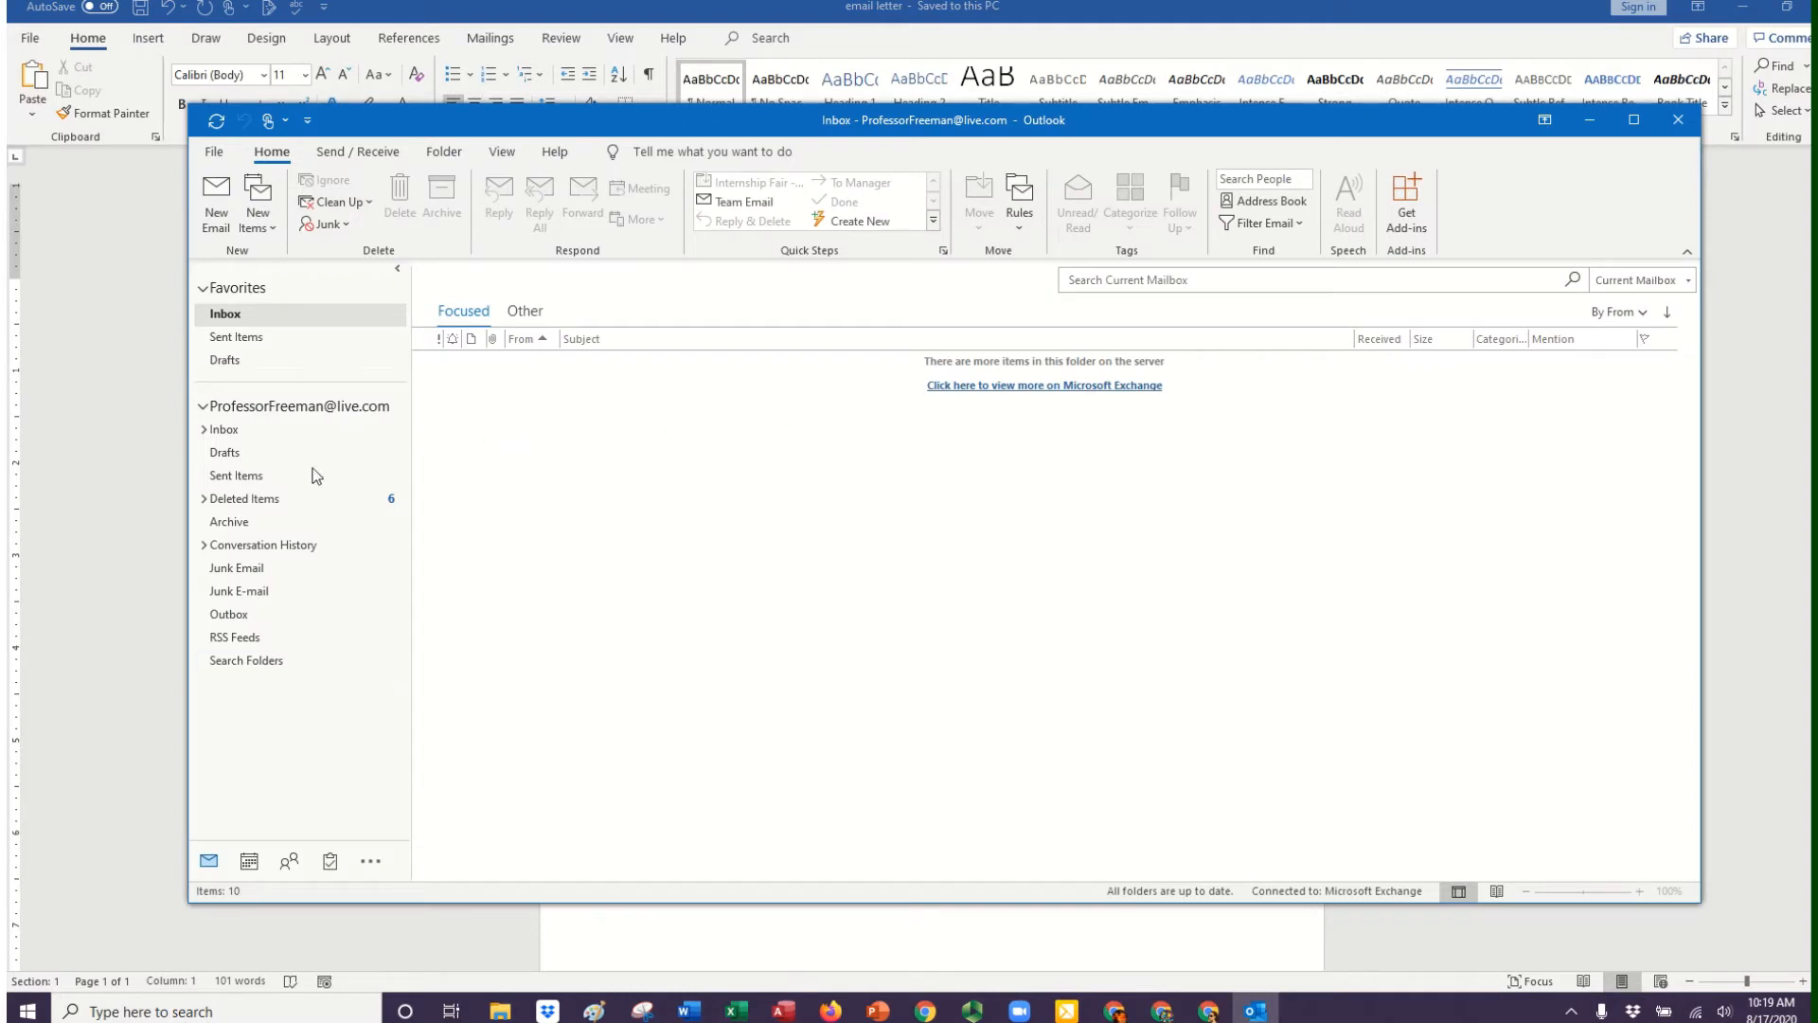
{"action": "left_click", "coordinate": [286, 864]}
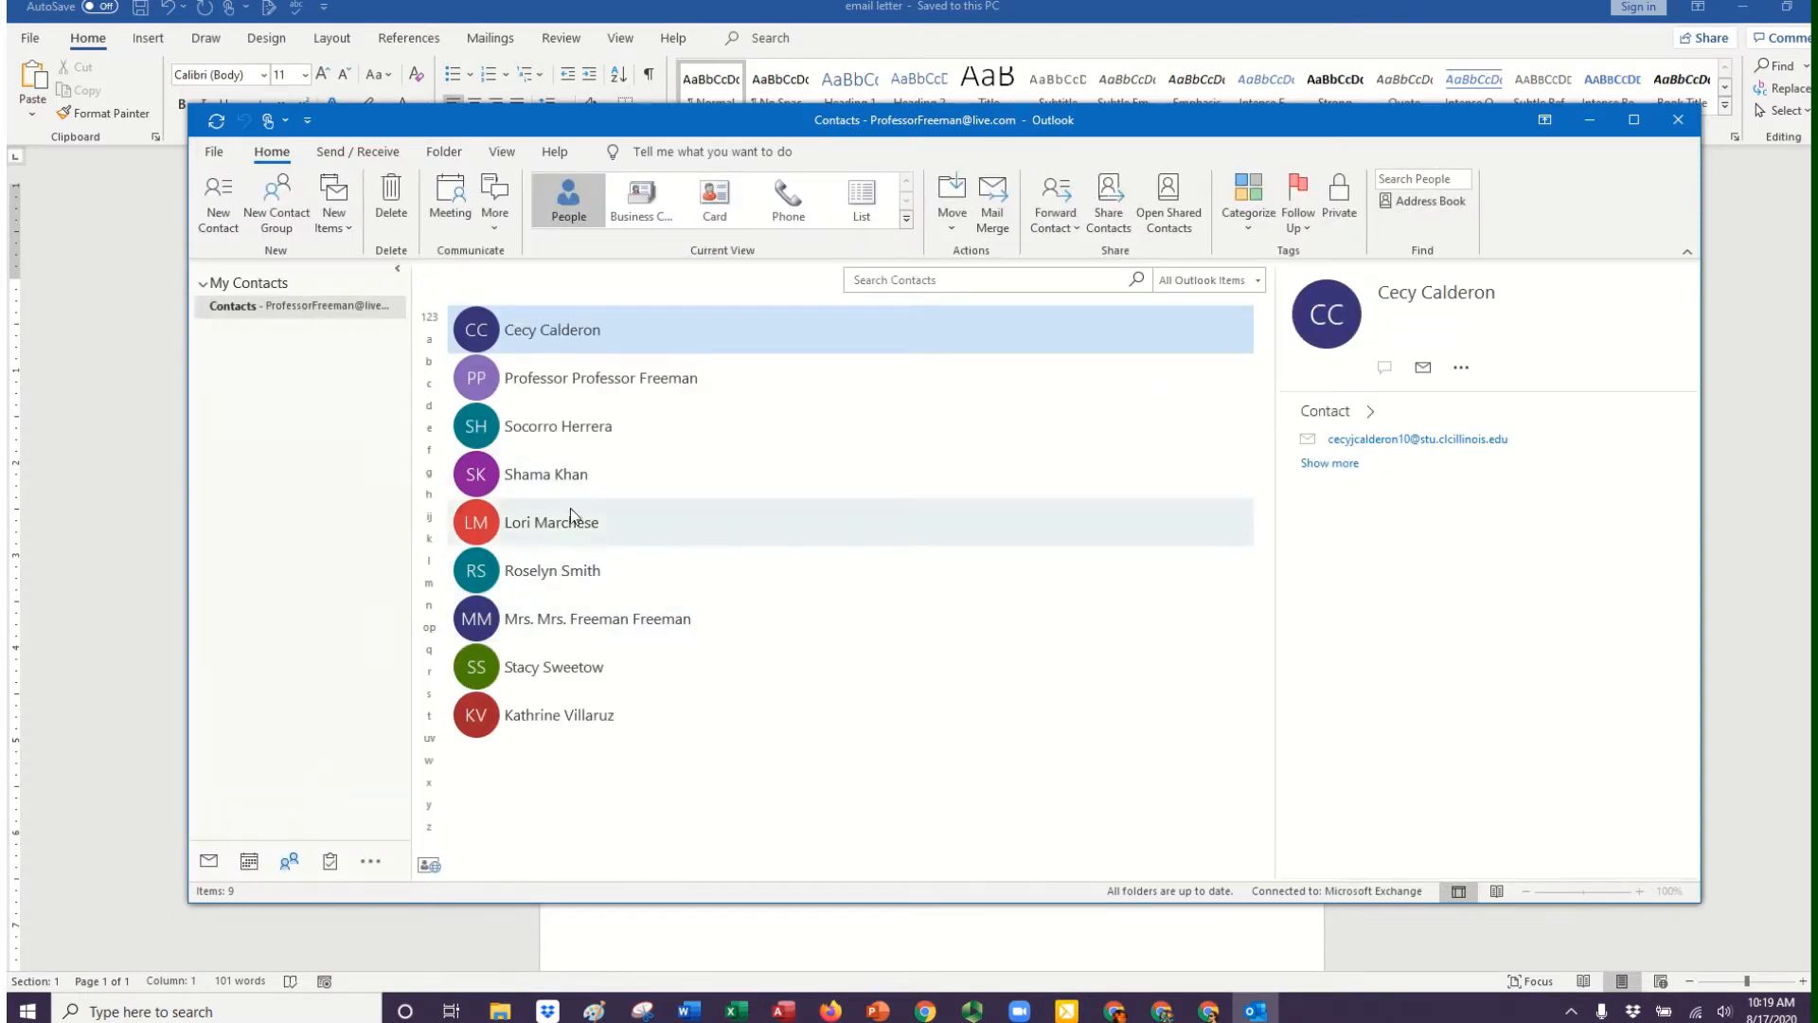
{"action": "left_click", "coordinate": [225, 191]}
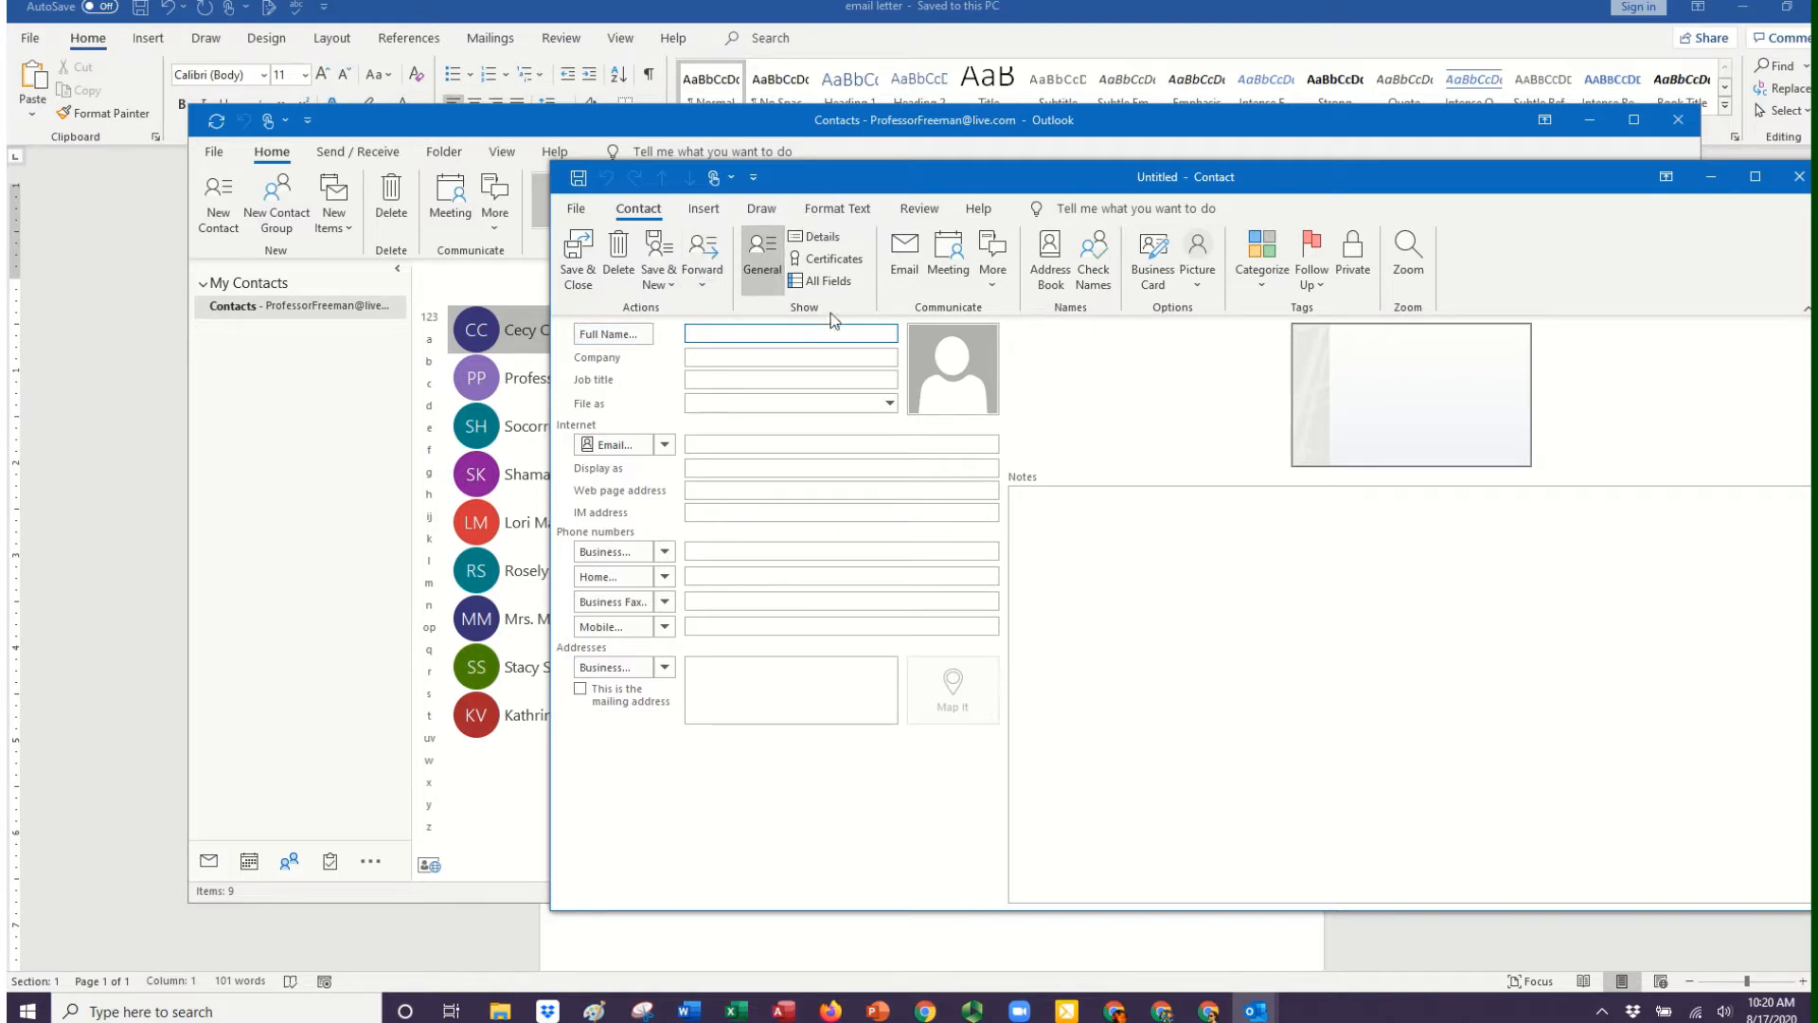
Show all fields of the new contact and look through the frequently-used fields, including First Name and Follow Up Flag.
{"action": "left_click", "coordinate": [829, 281]}
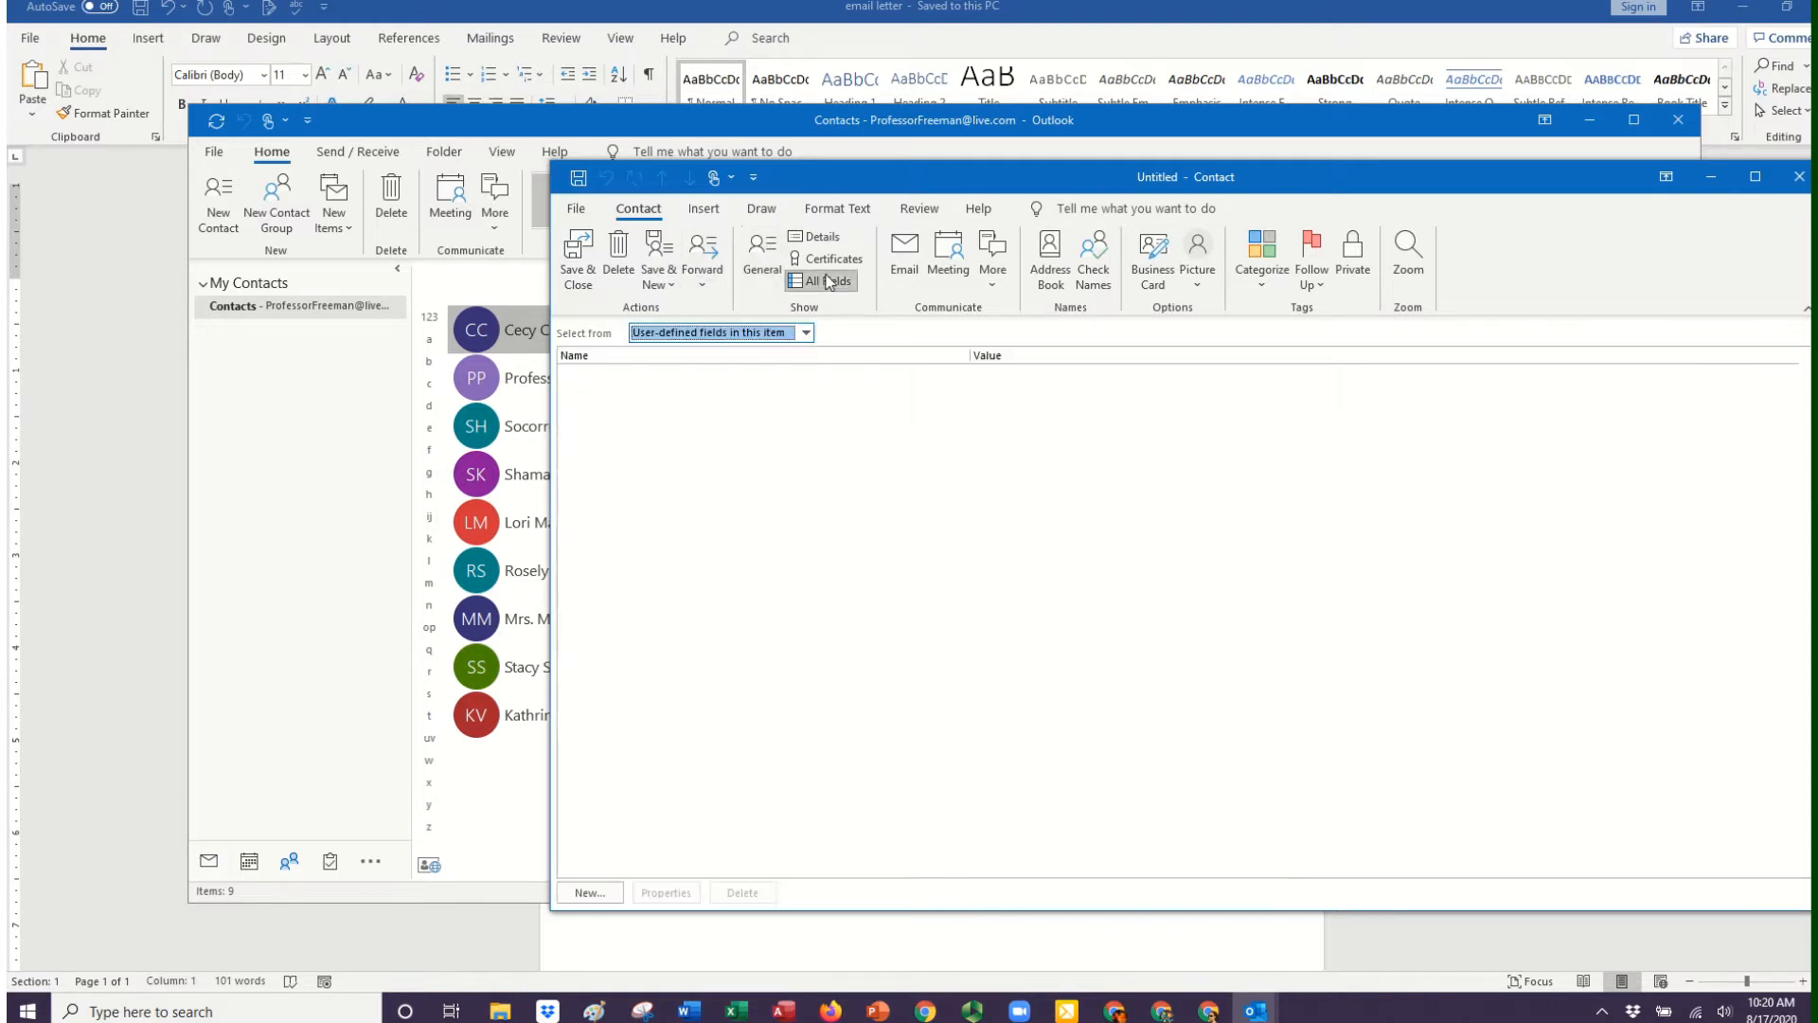
{"action": "left_click", "coordinate": [805, 333]}
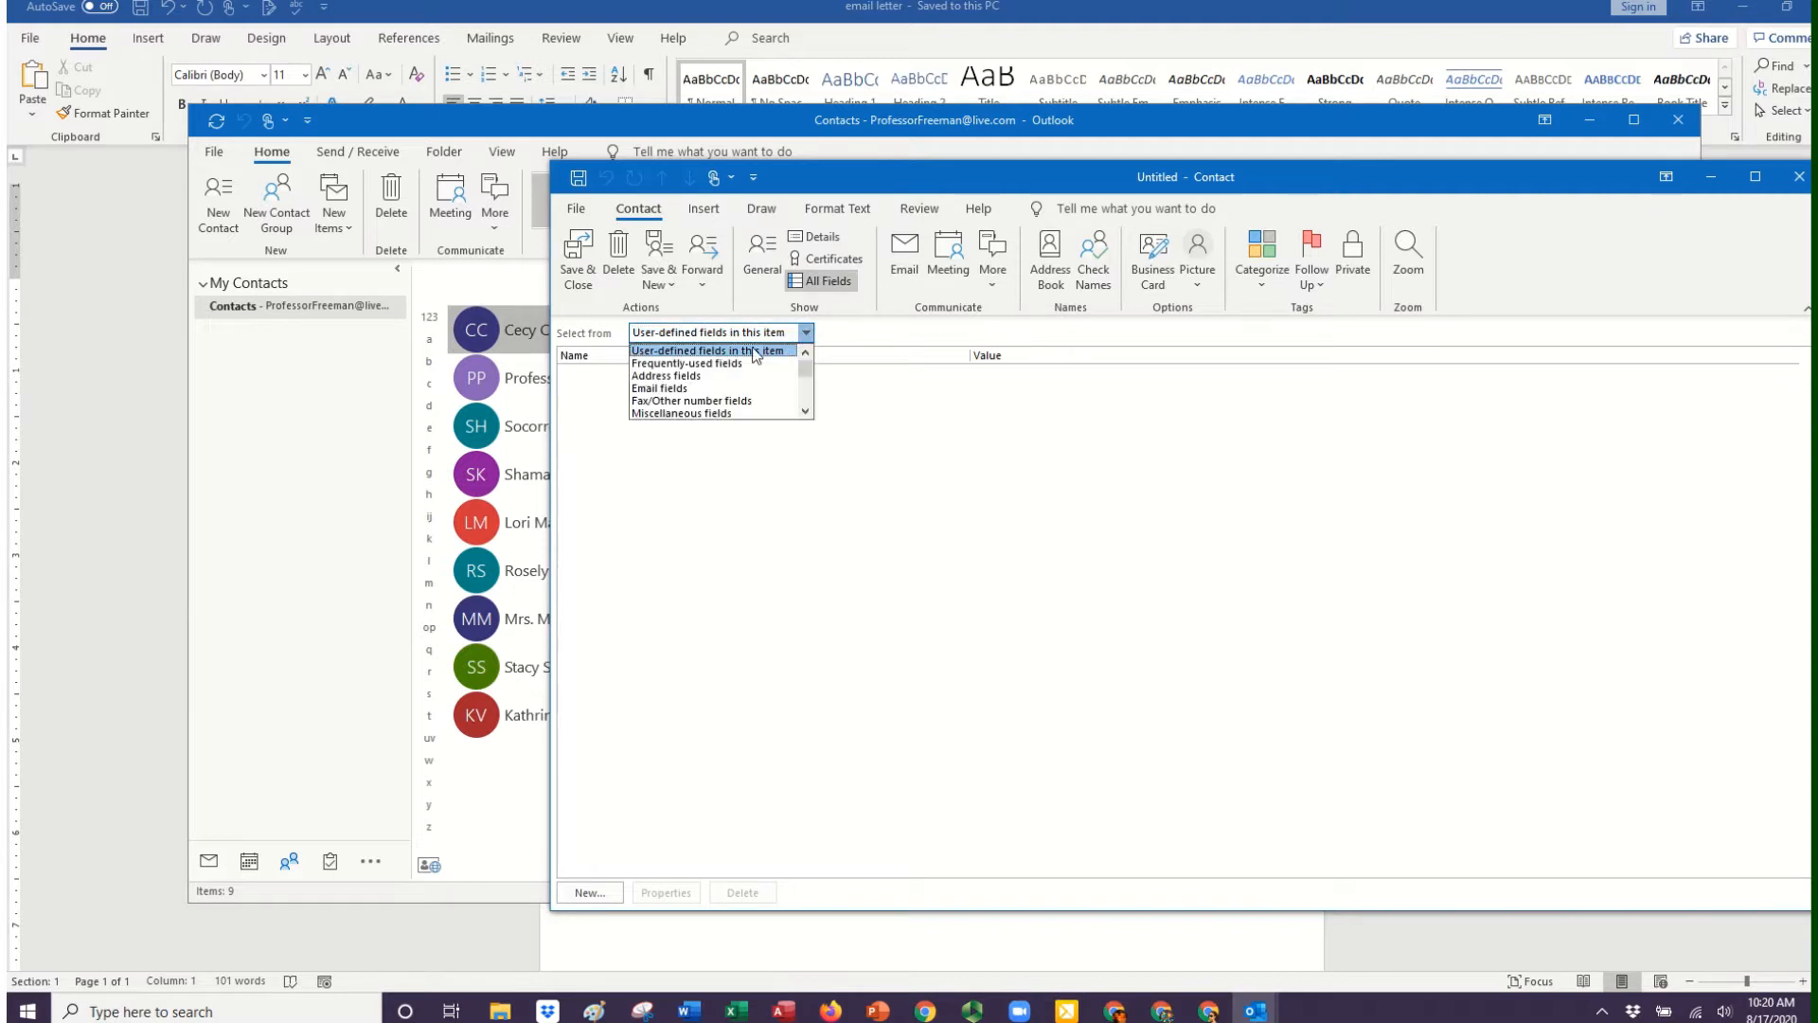
{"action": "left_click", "coordinate": [728, 364]}
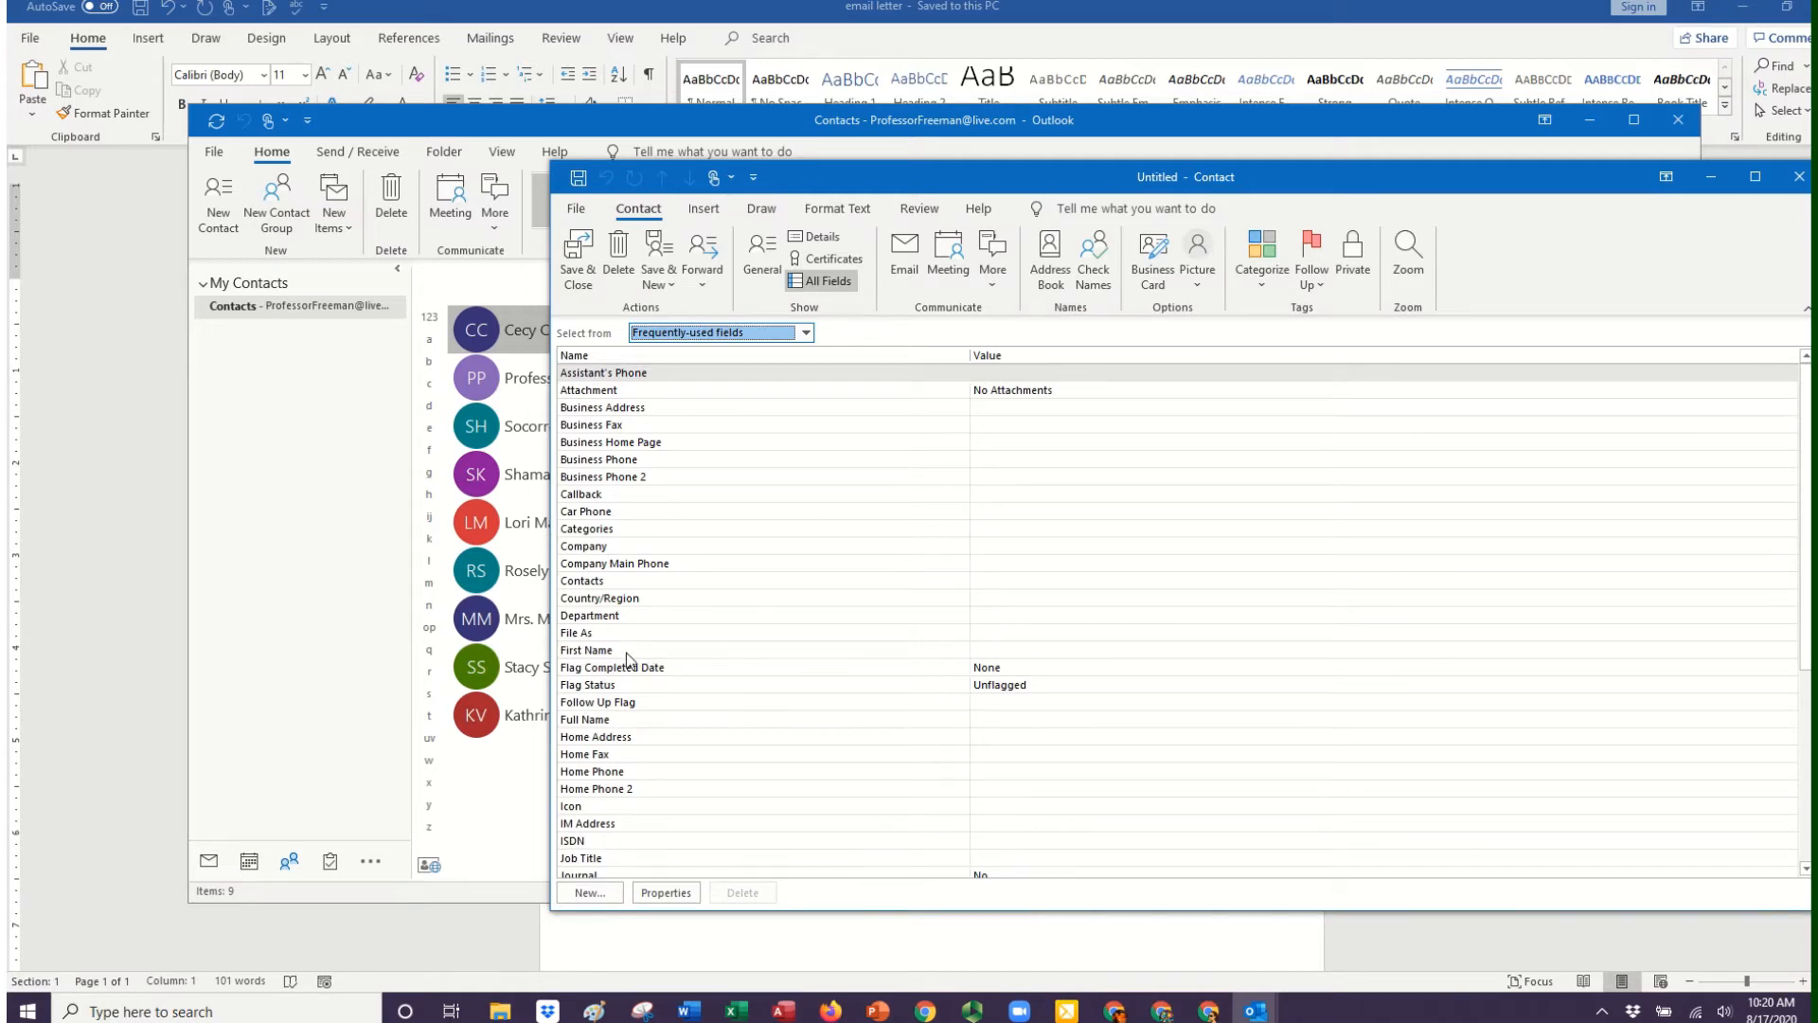
{"action": "left_click", "coordinate": [1001, 654]}
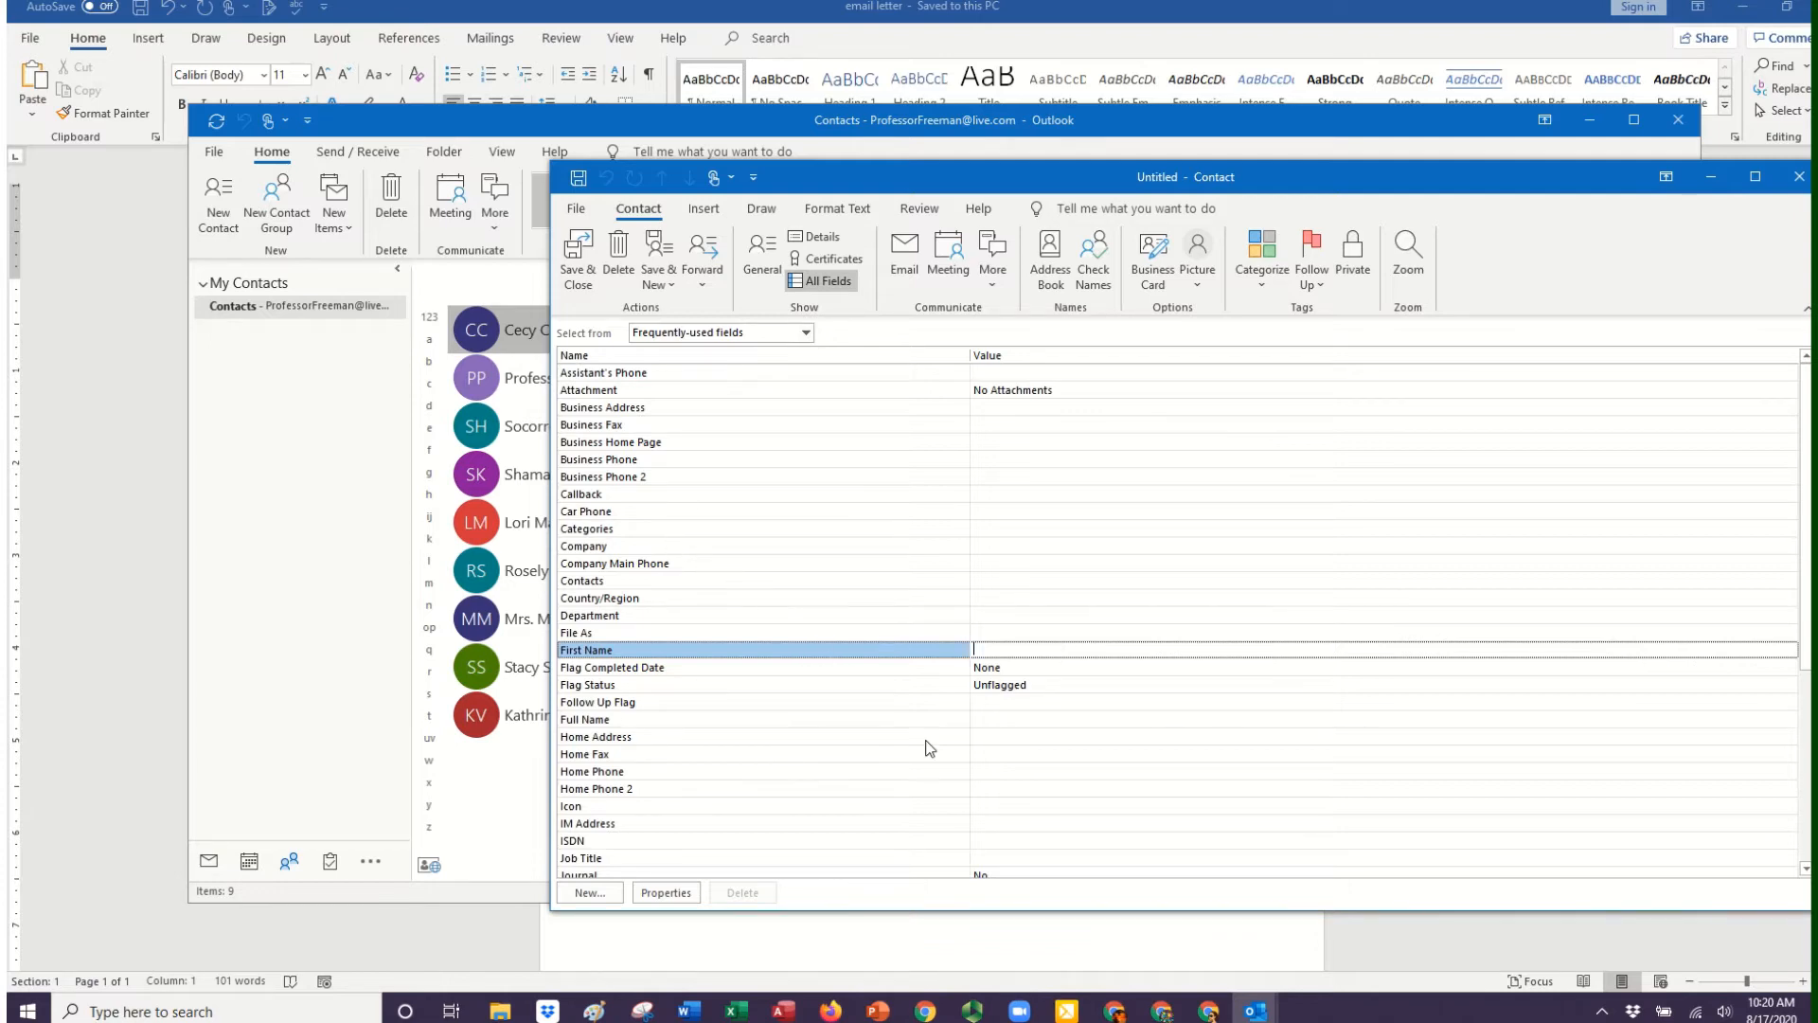
{"action": "left_click", "coordinate": [981, 705]}
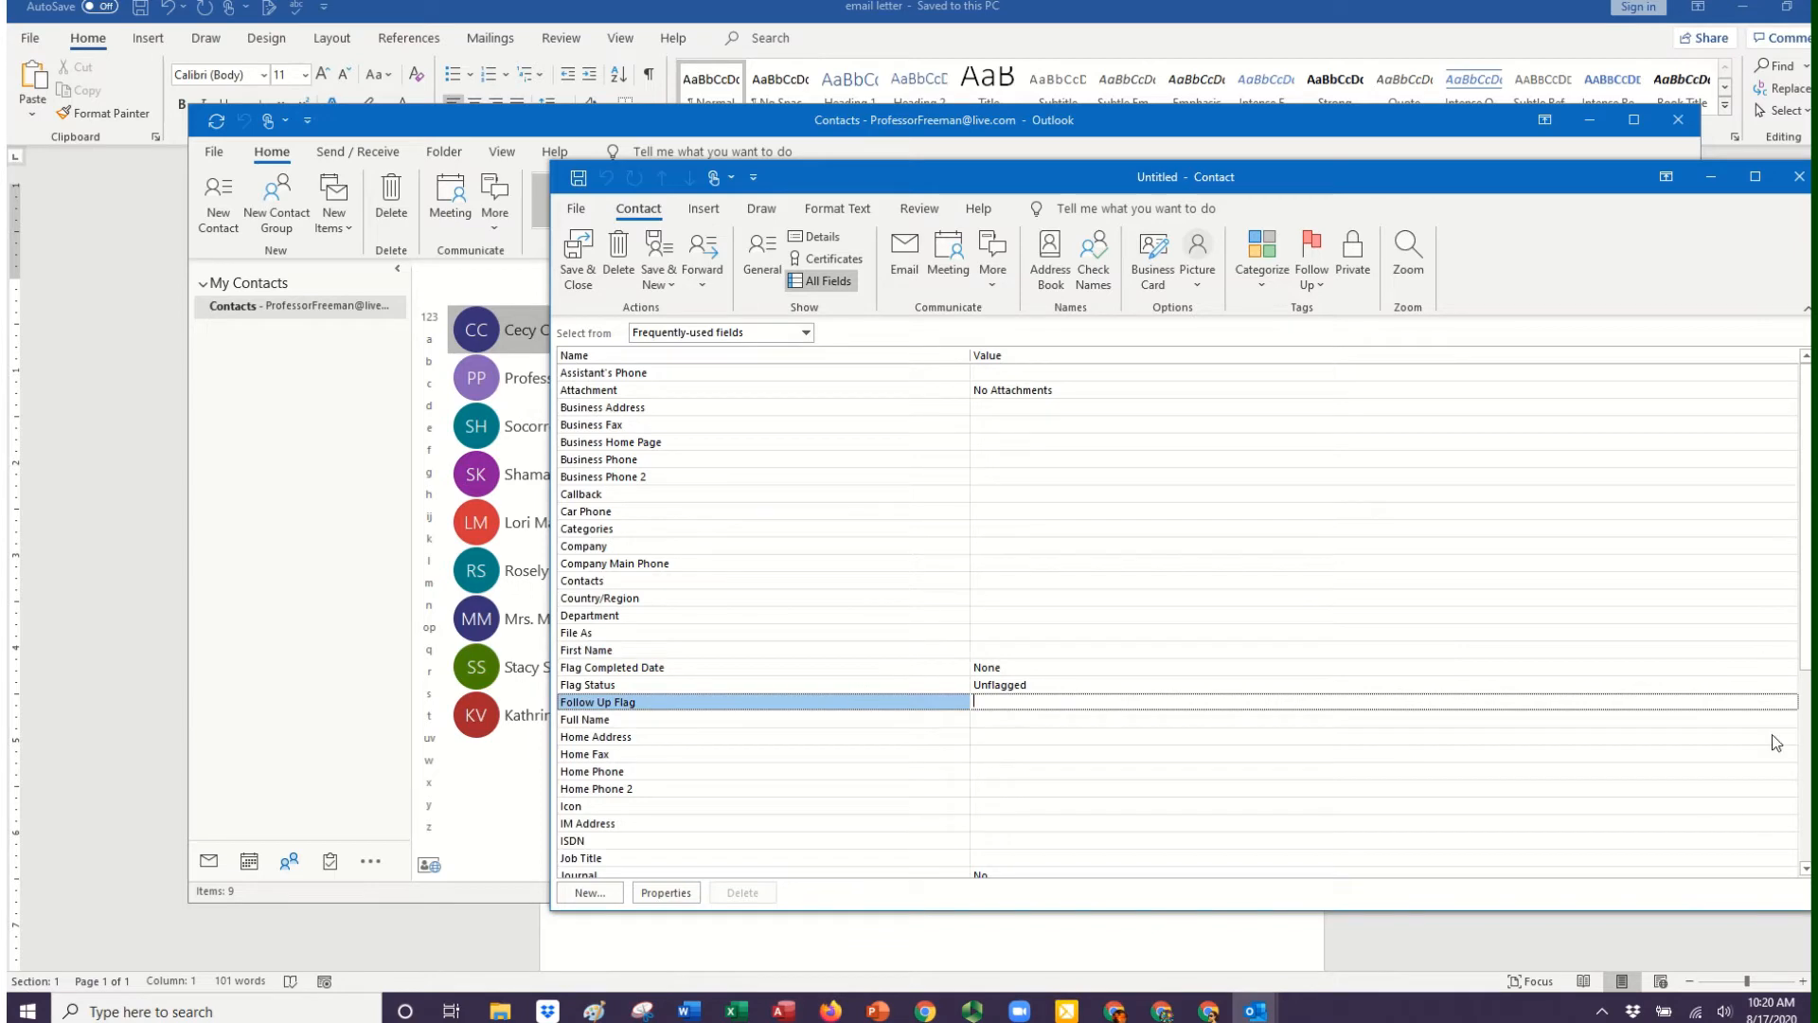
{"action": "left_click_drag", "start_coordinate": [1805, 674], "coordinate": [1805, 774]}
{"action": "left_click_drag", "start_coordinate": [1285, 178], "coordinate": [1165, 177]}
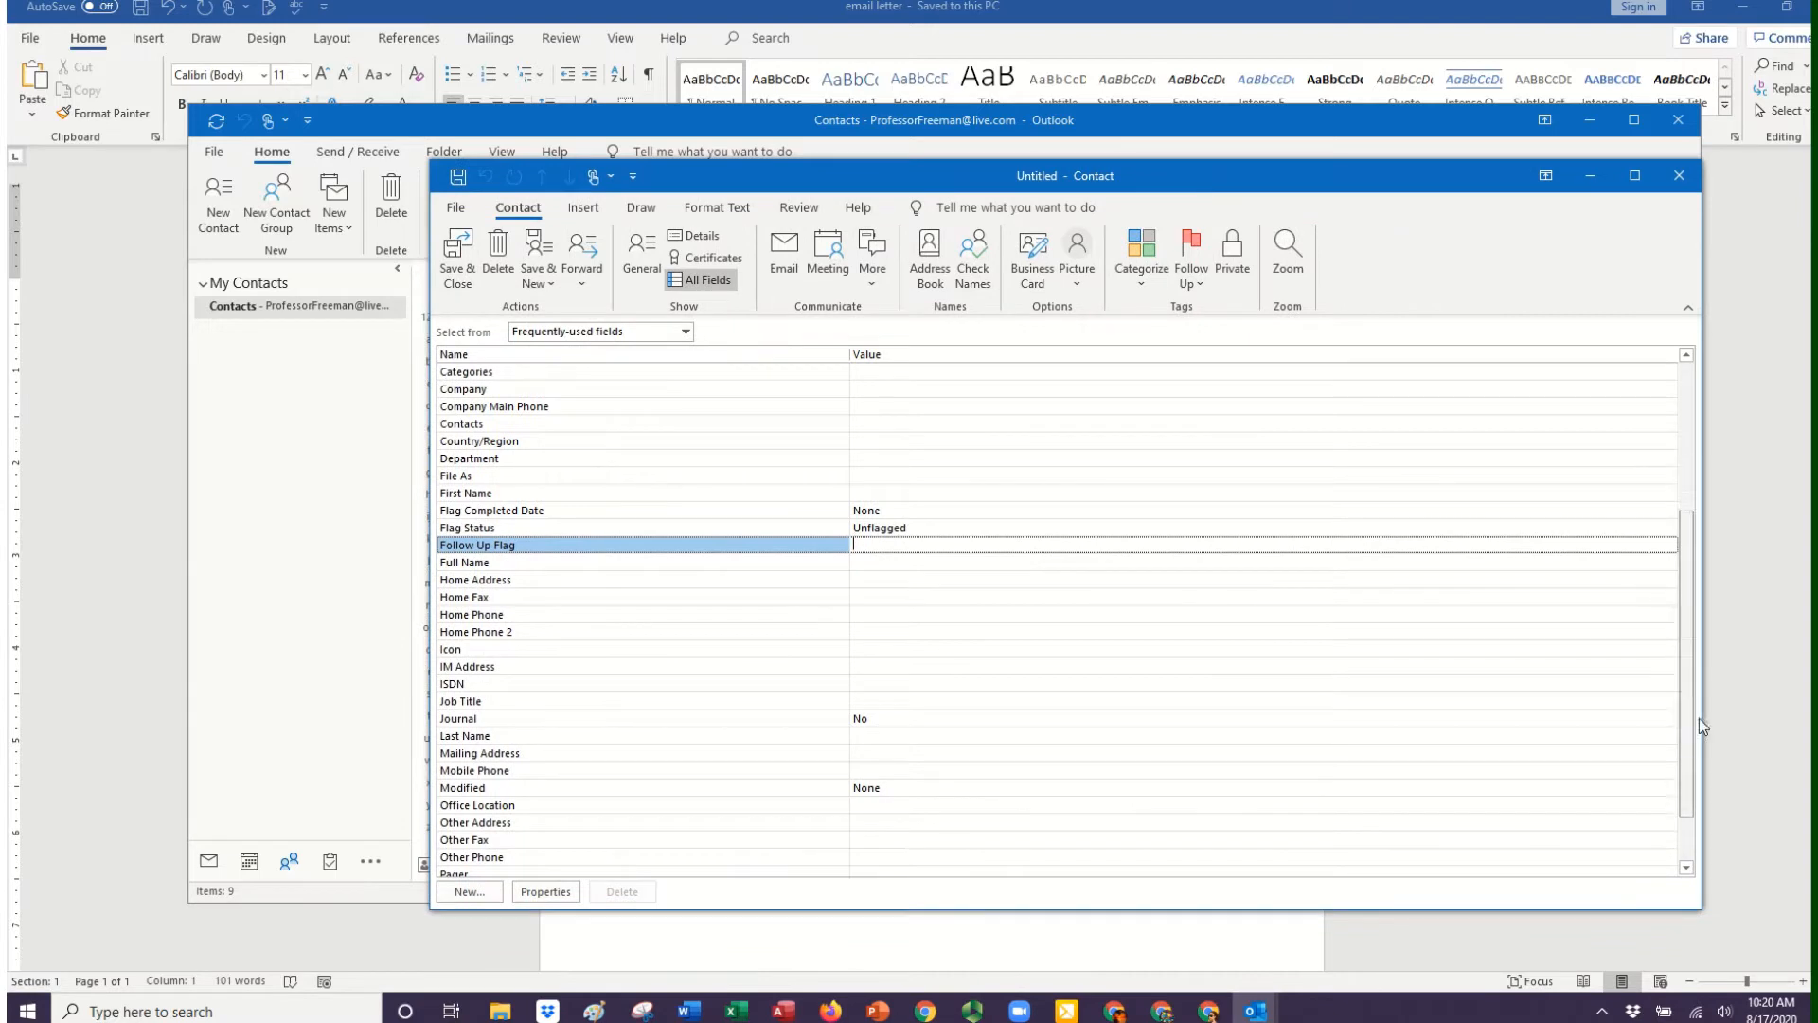
{"action": "scroll", "coordinate": [1699, 718], "scroll_direction": "down", "scroll_amount": 3}
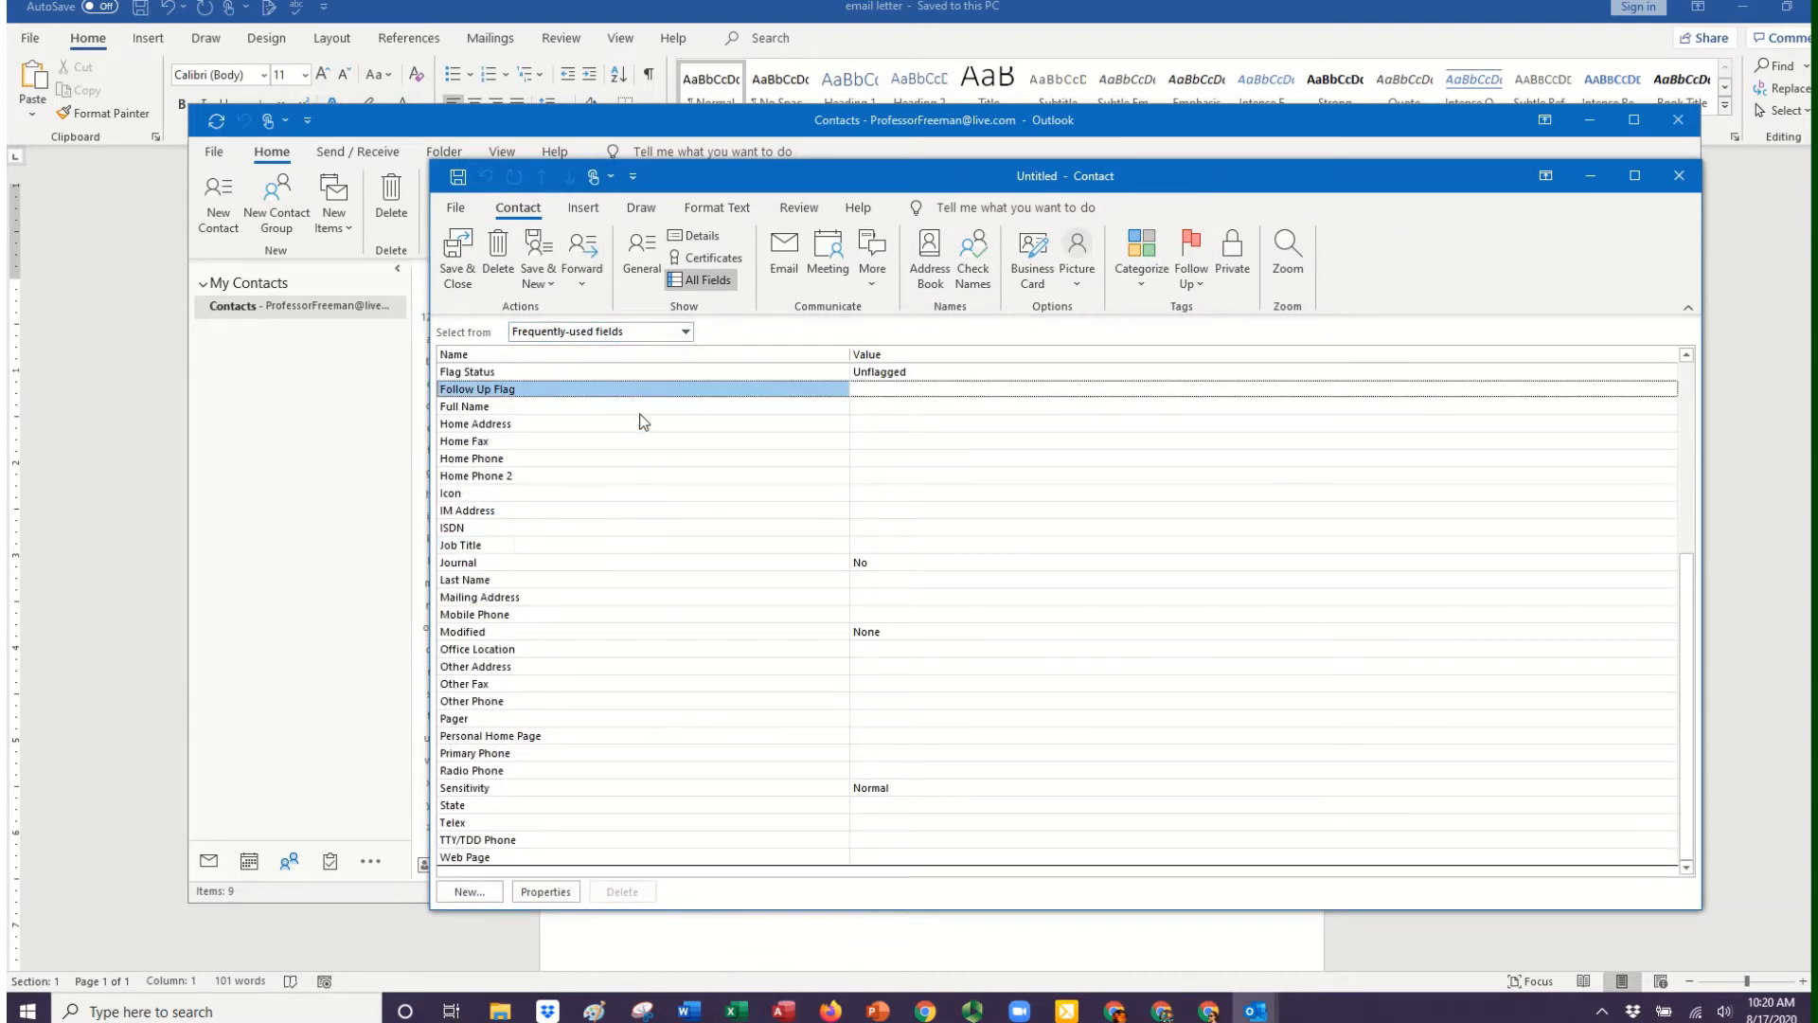
Review the contact's name fields, including Middle Name and Nickname, and close the blank contact form.
{"action": "left_click", "coordinate": [690, 333]}
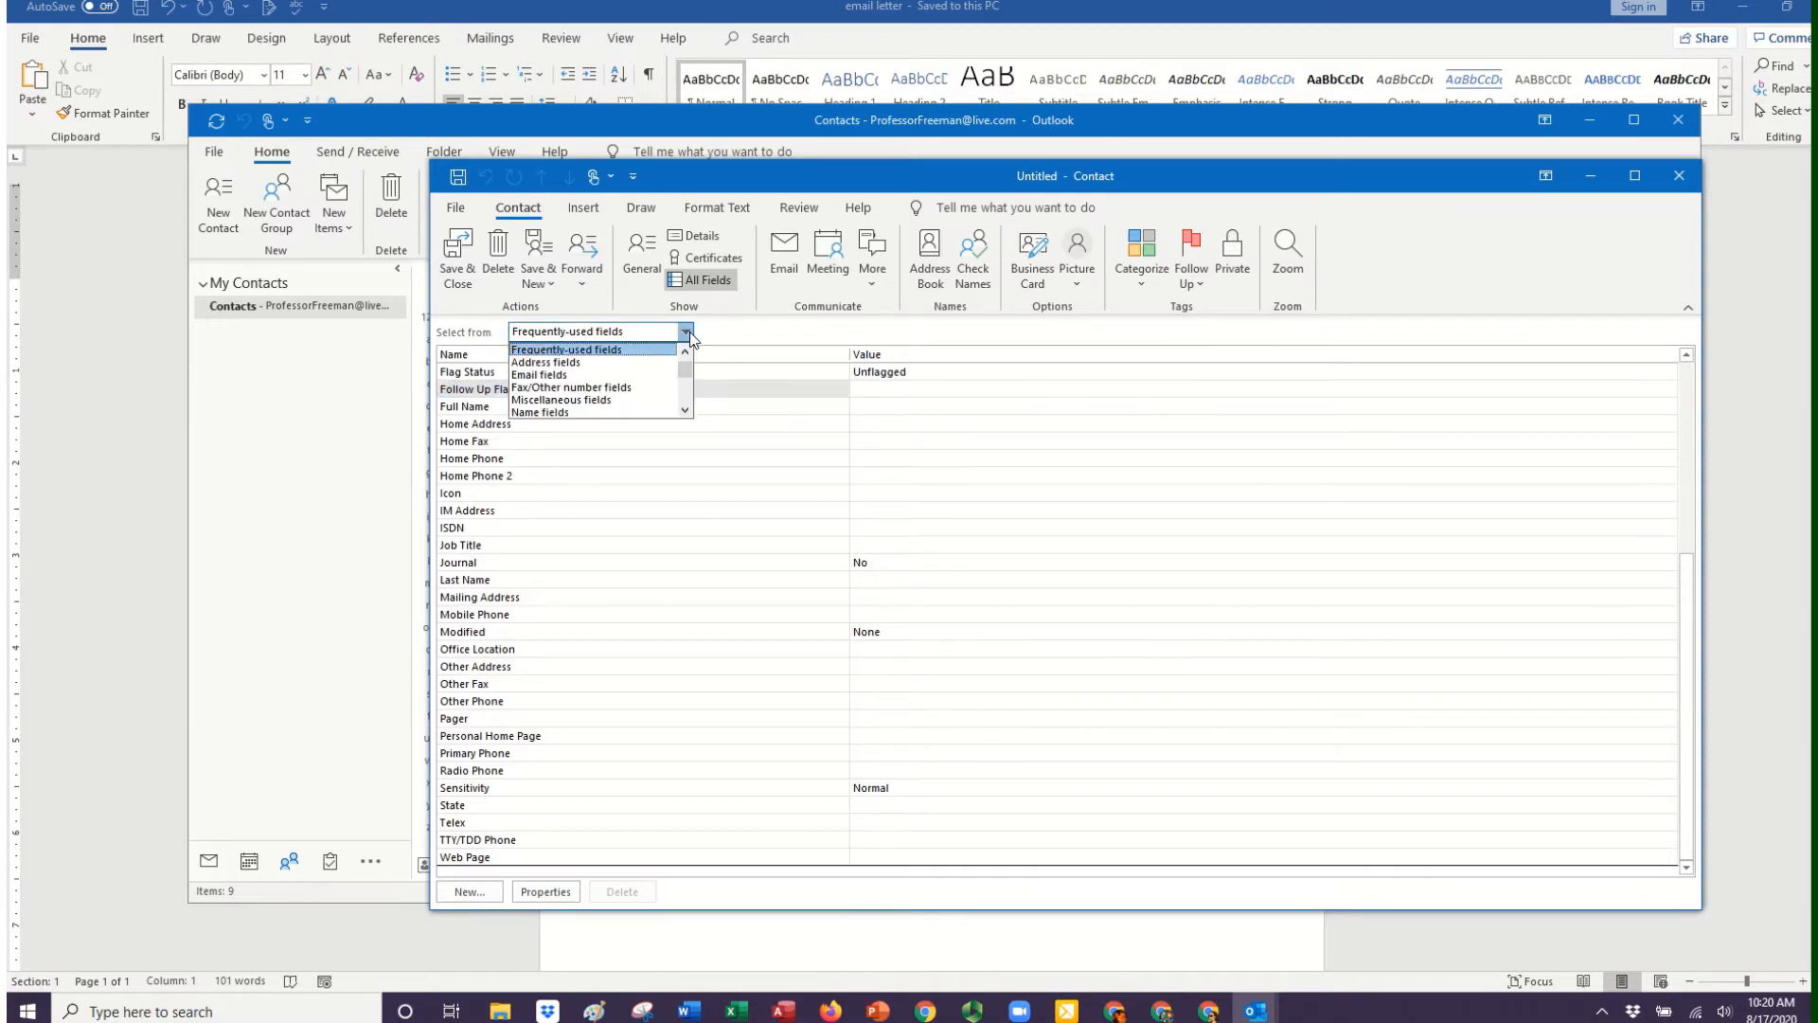
{"action": "left_click", "coordinate": [536, 414]}
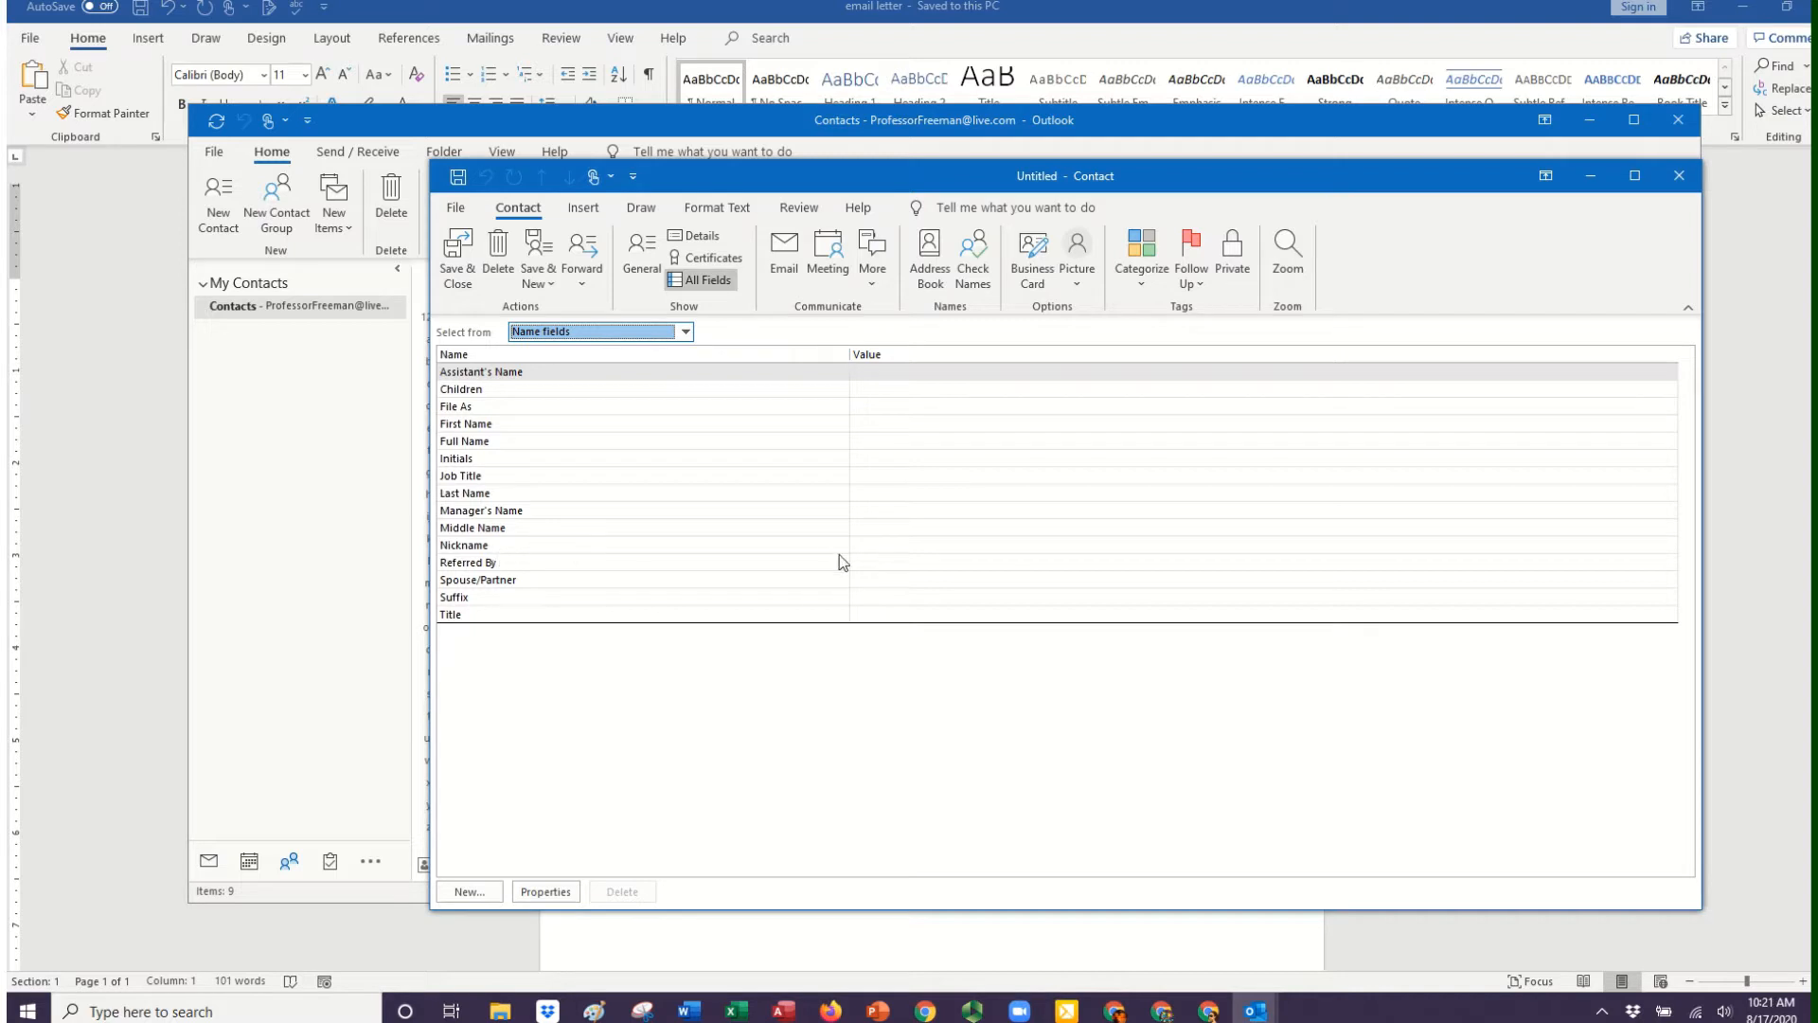
{"action": "left_click", "coordinate": [891, 542]}
{"action": "left_click", "coordinate": [889, 533]}
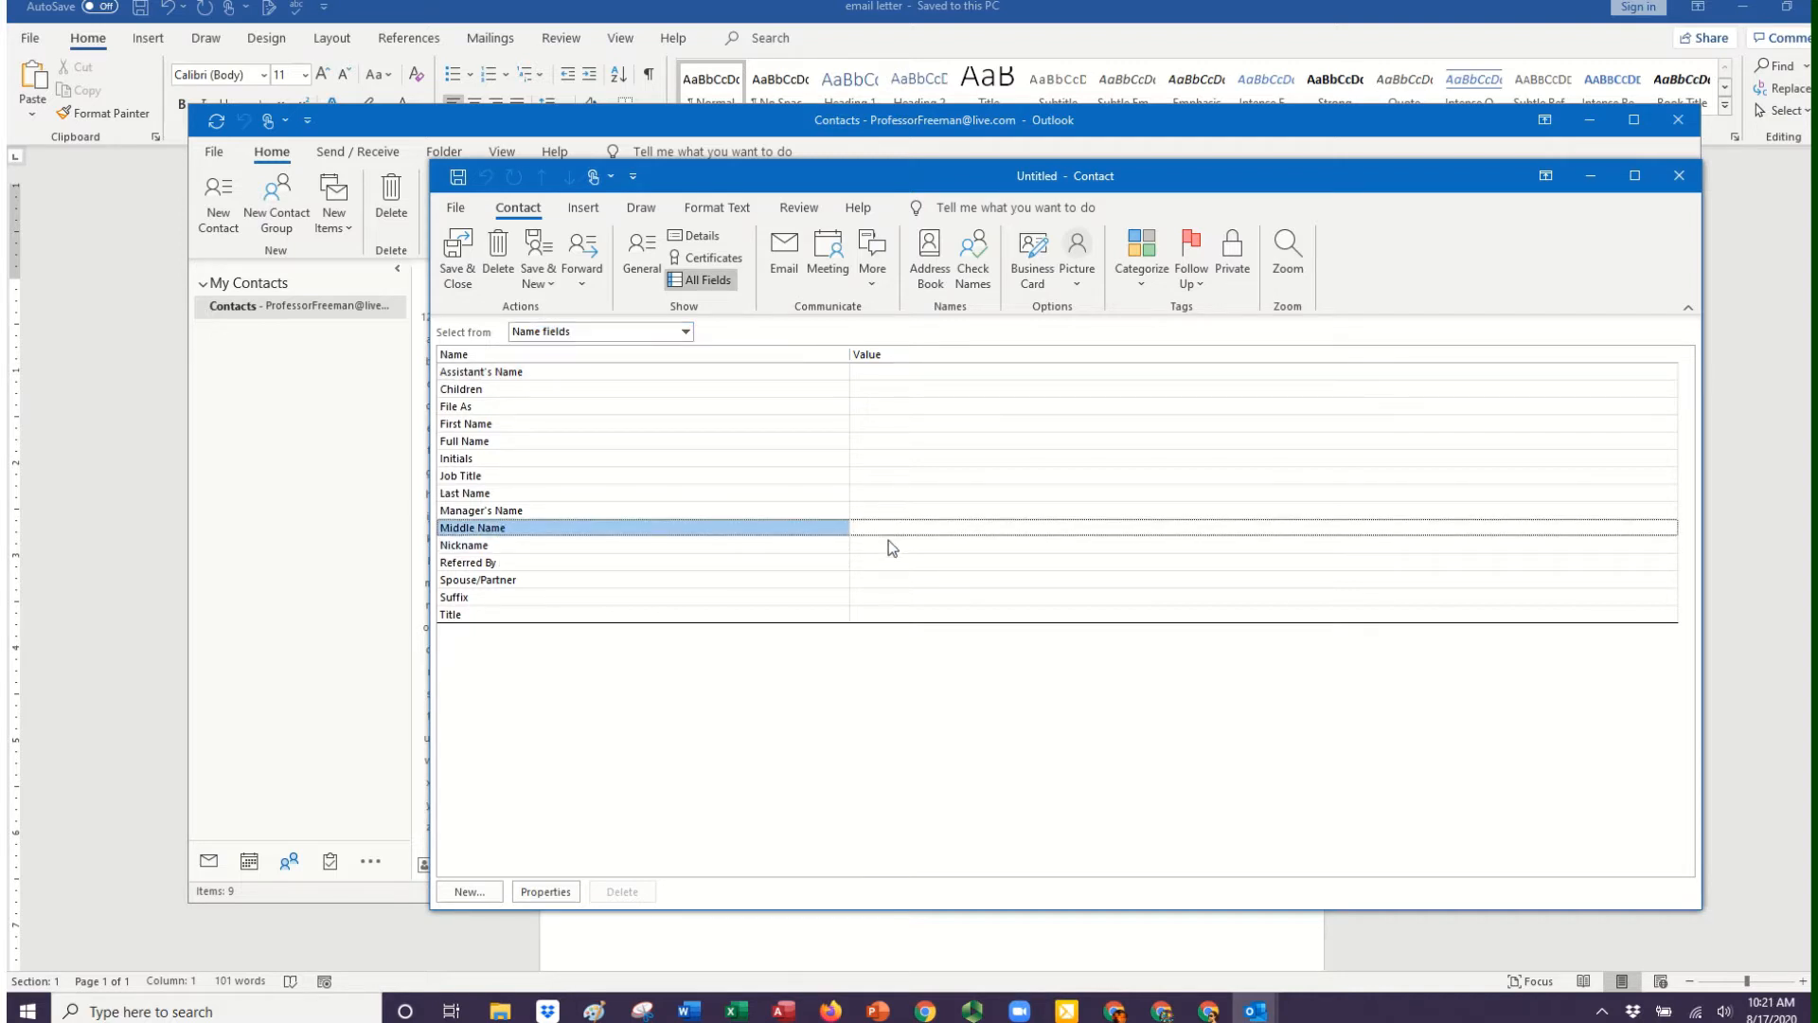
{"action": "left_click", "coordinate": [888, 543]}
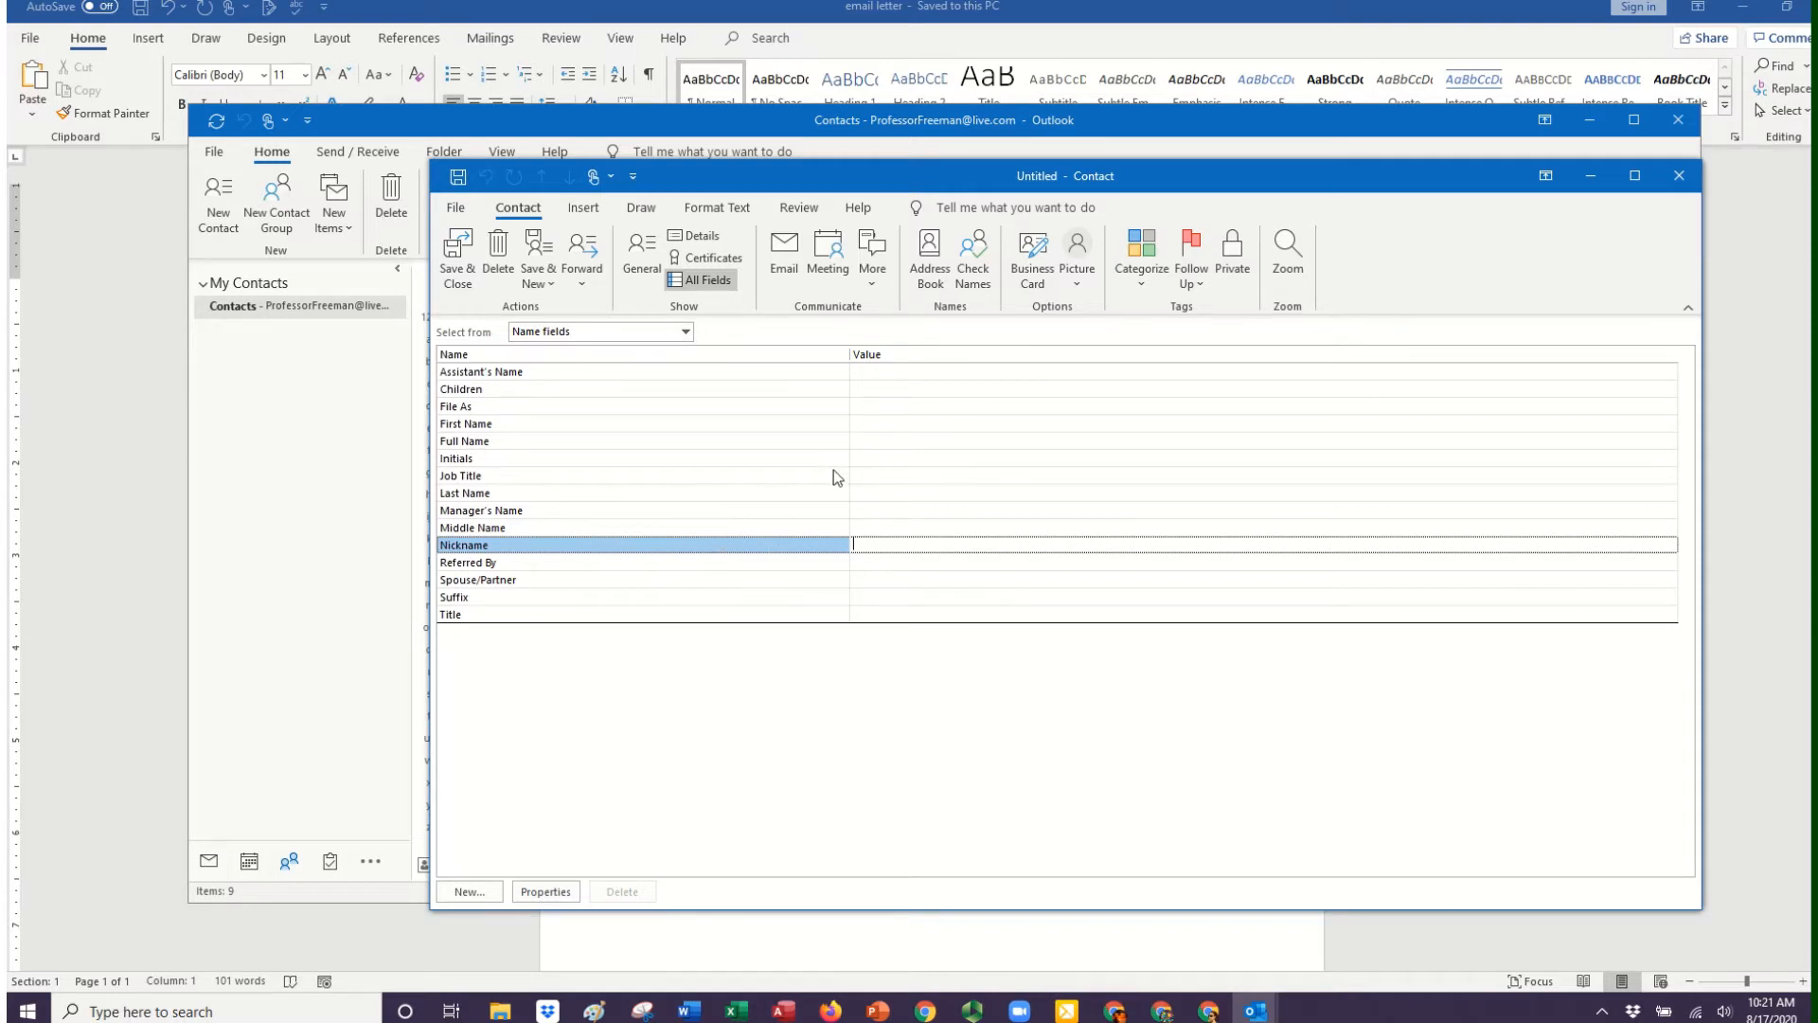
{"action": "left_click", "coordinate": [1686, 187]}
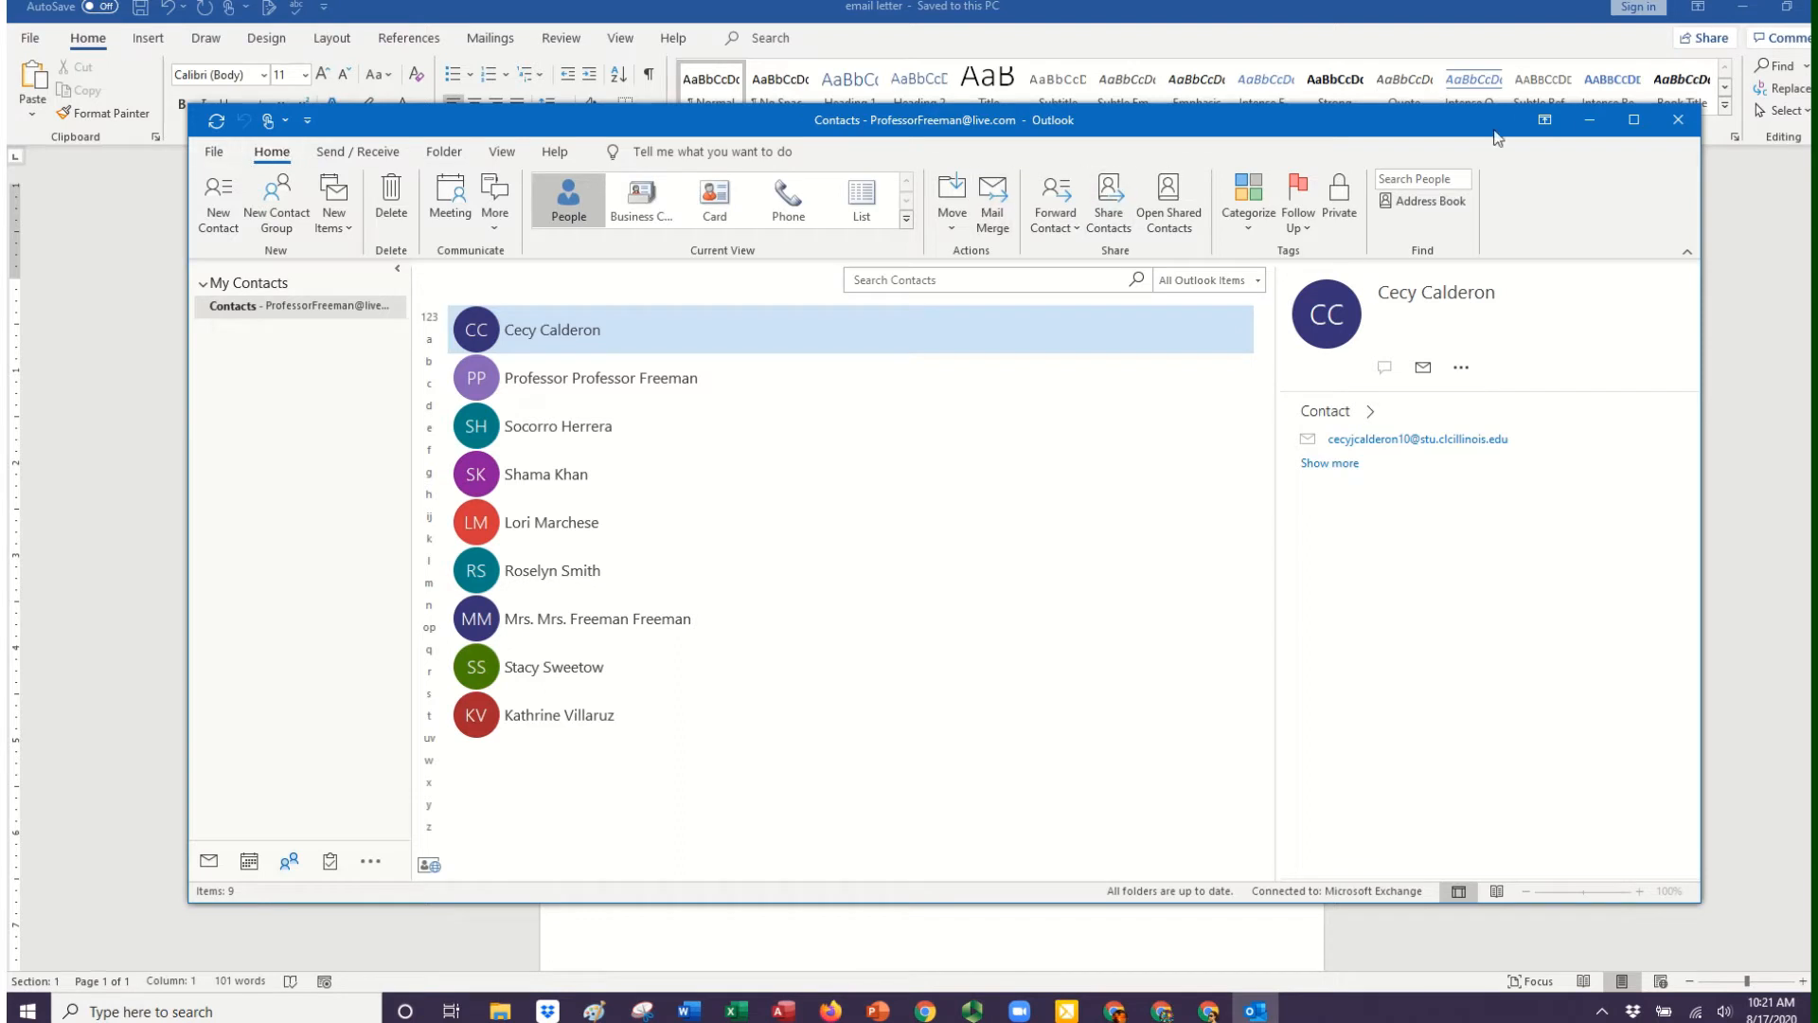
Return to the Word letter, place the cursor before the colon after "Dear", and start the step-by-step Mail Merge wizard.
{"action": "left_click", "coordinate": [1590, 121]}
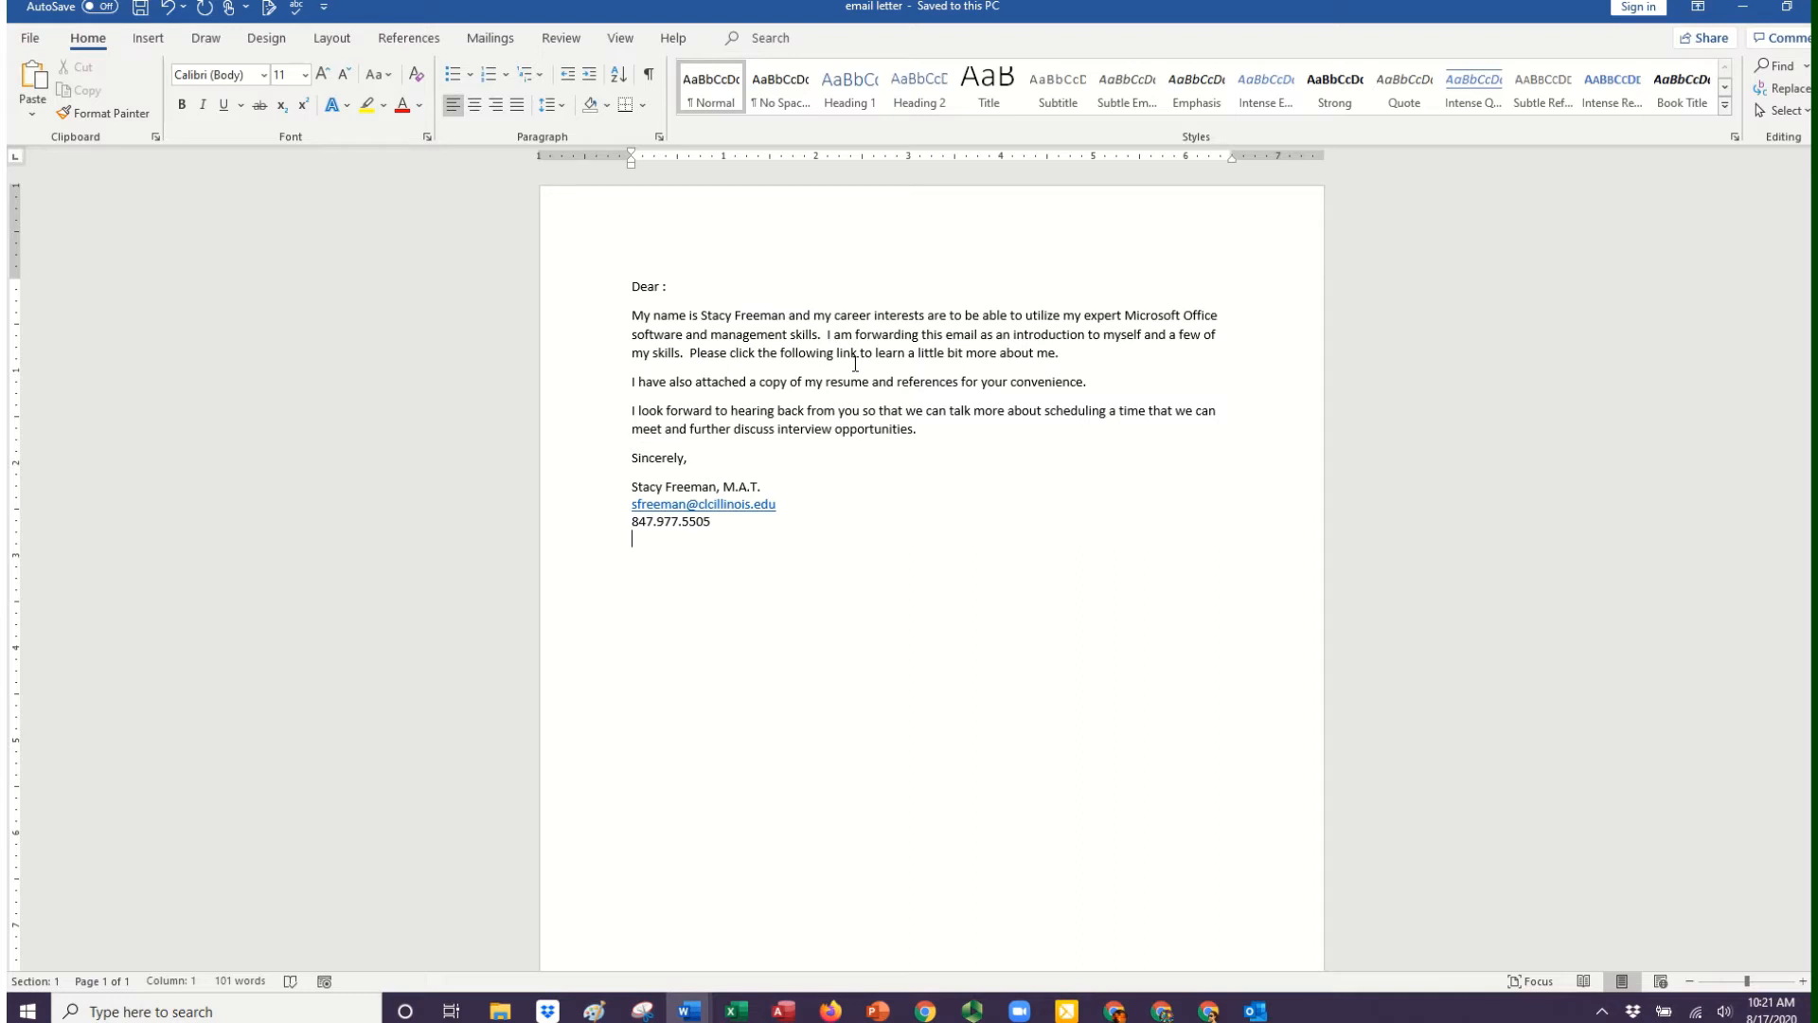
{"action": "left_click", "coordinate": [664, 287]}
{"action": "left_click", "coordinate": [491, 39]}
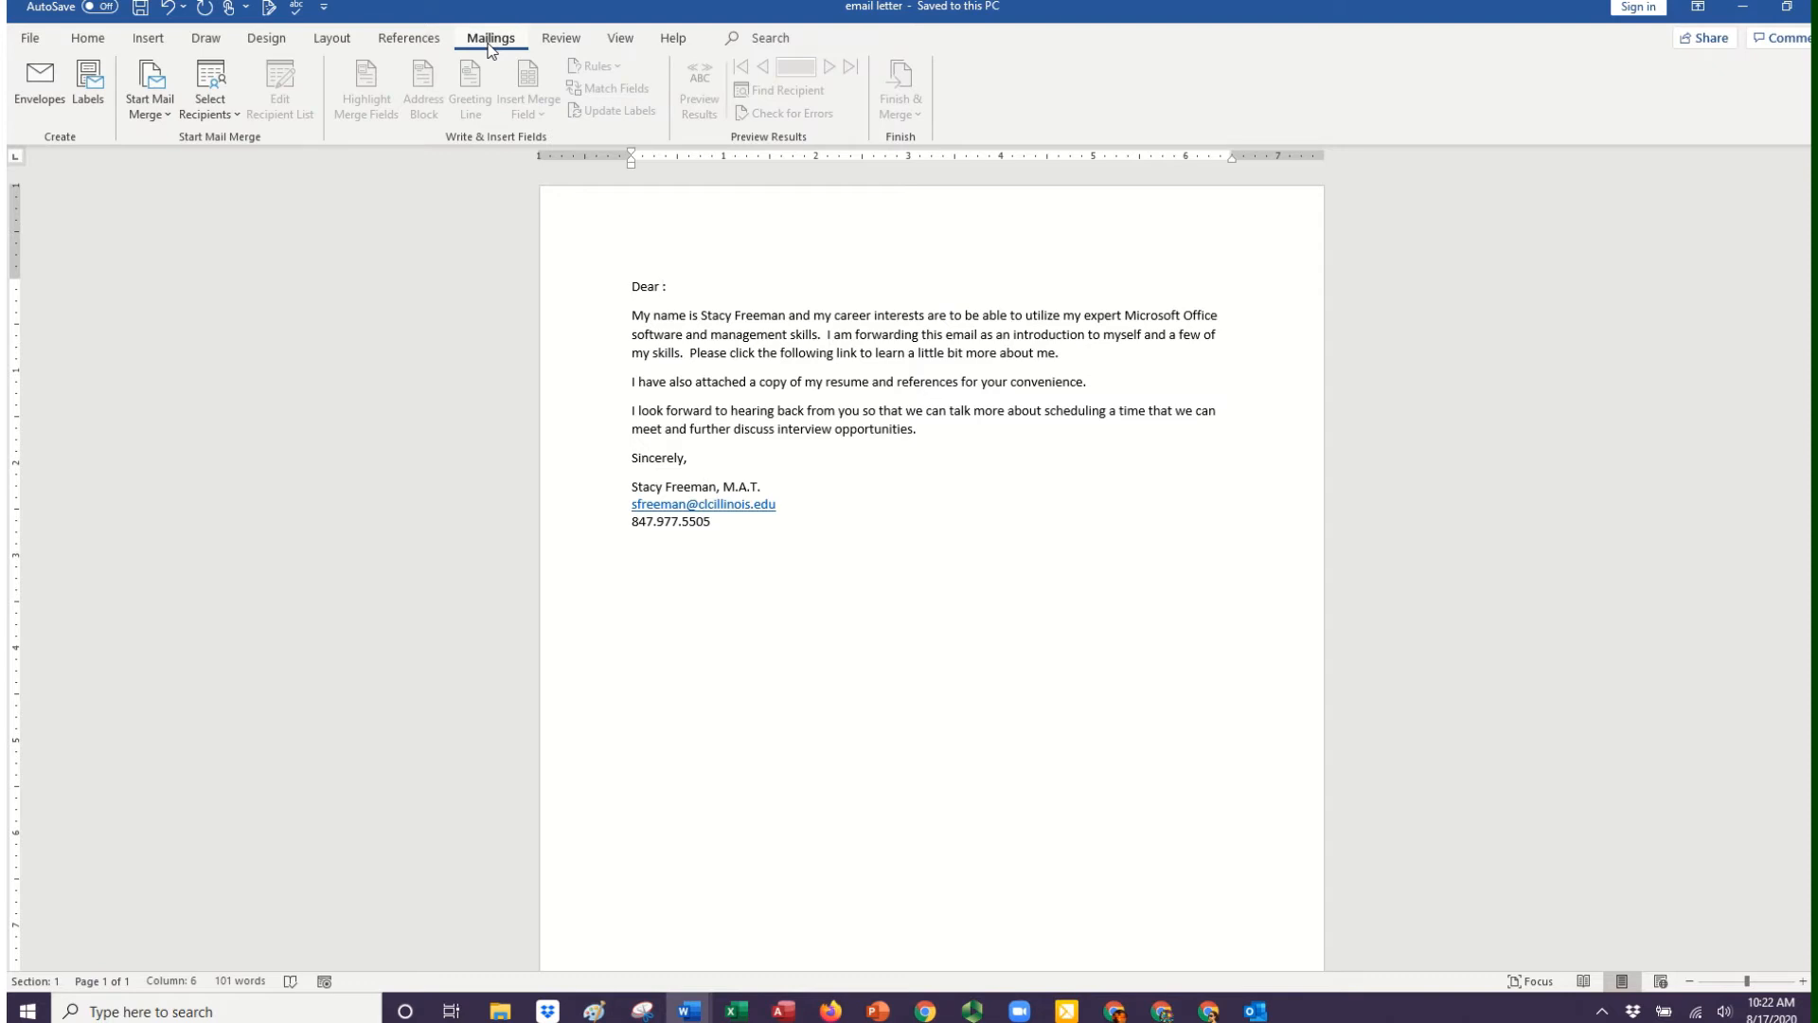
{"action": "left_click", "coordinate": [165, 111]}
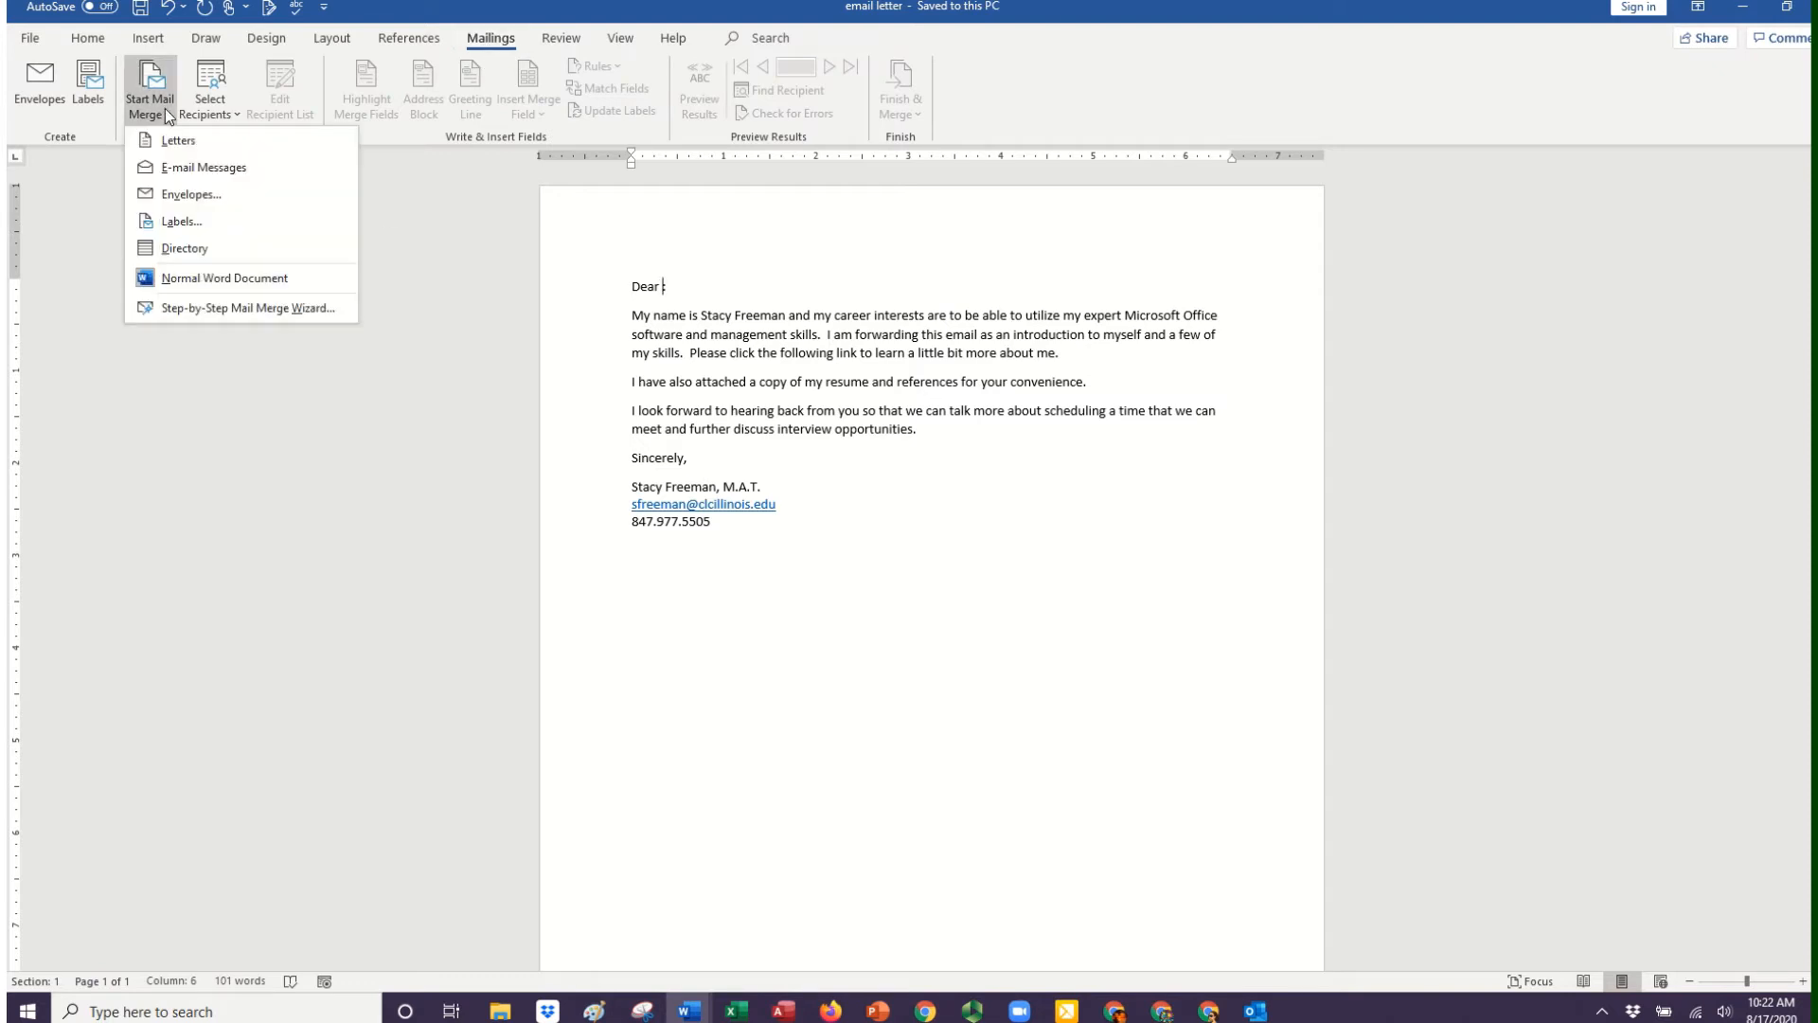
{"action": "left_click", "coordinate": [258, 309]}
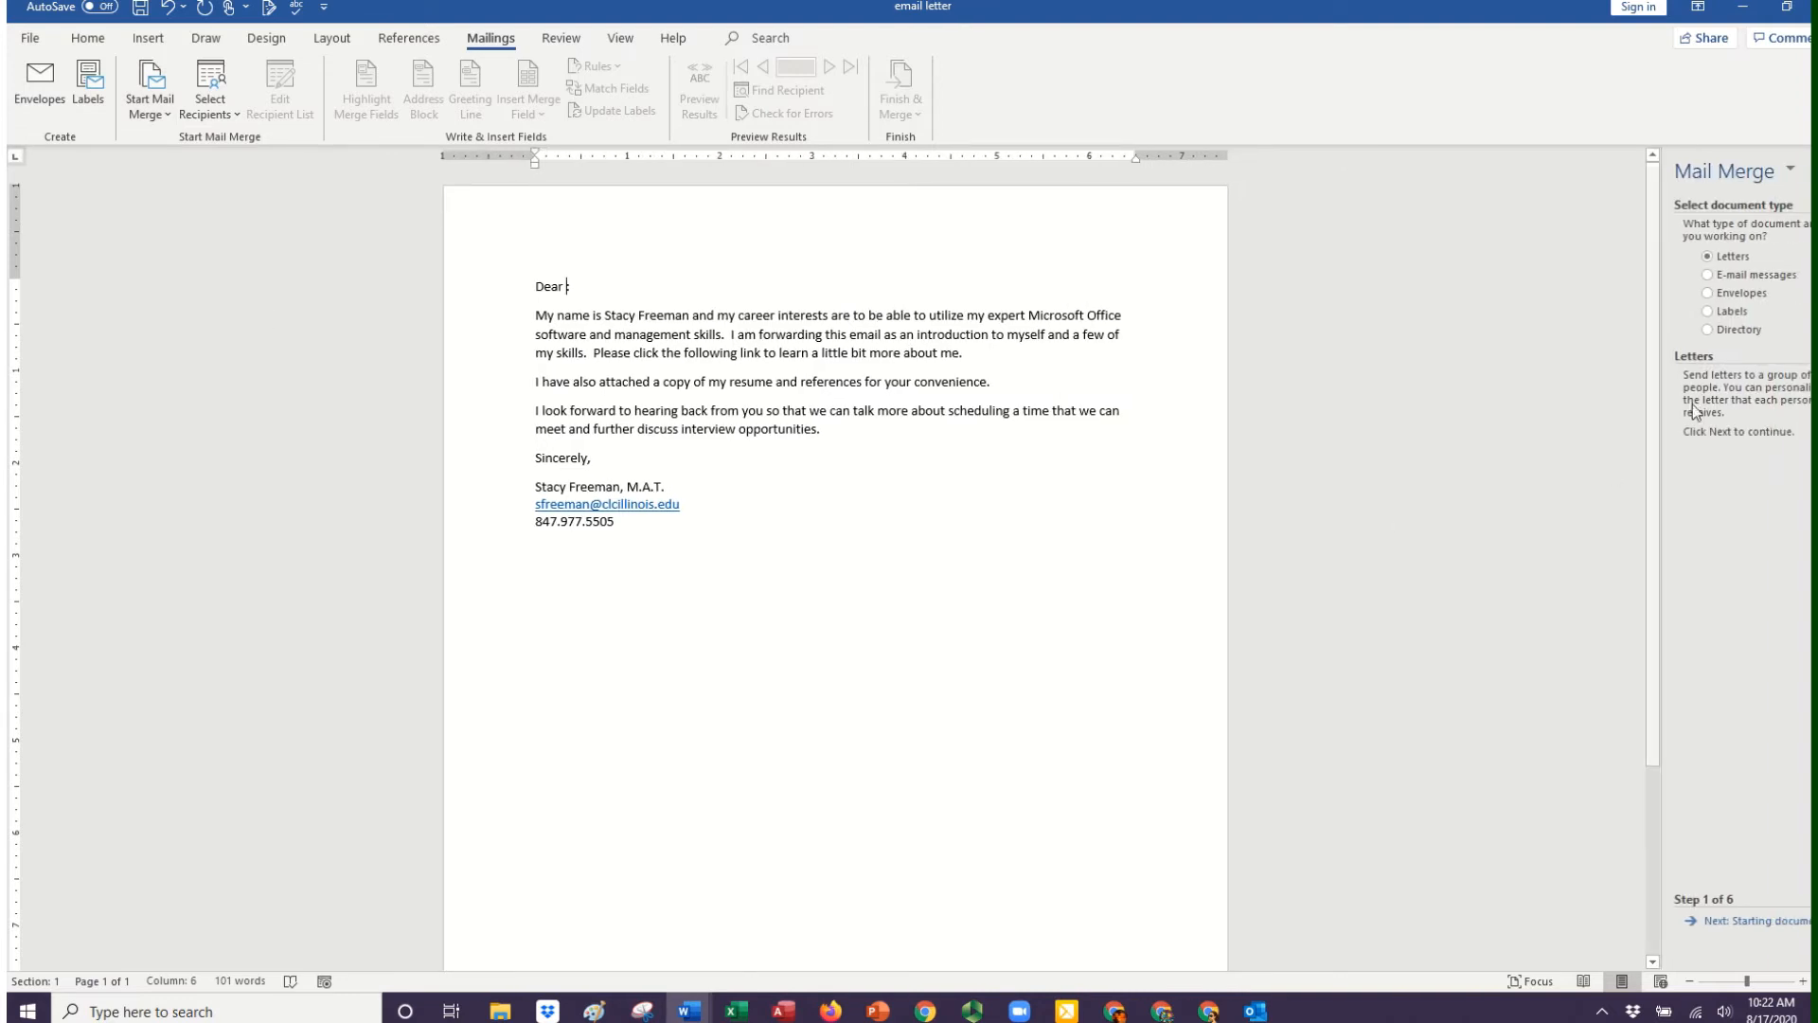
Set up an e-mail messages merge using the current document, with recipients selected from Outlook contacts.
{"action": "left_click", "coordinate": [1748, 273]}
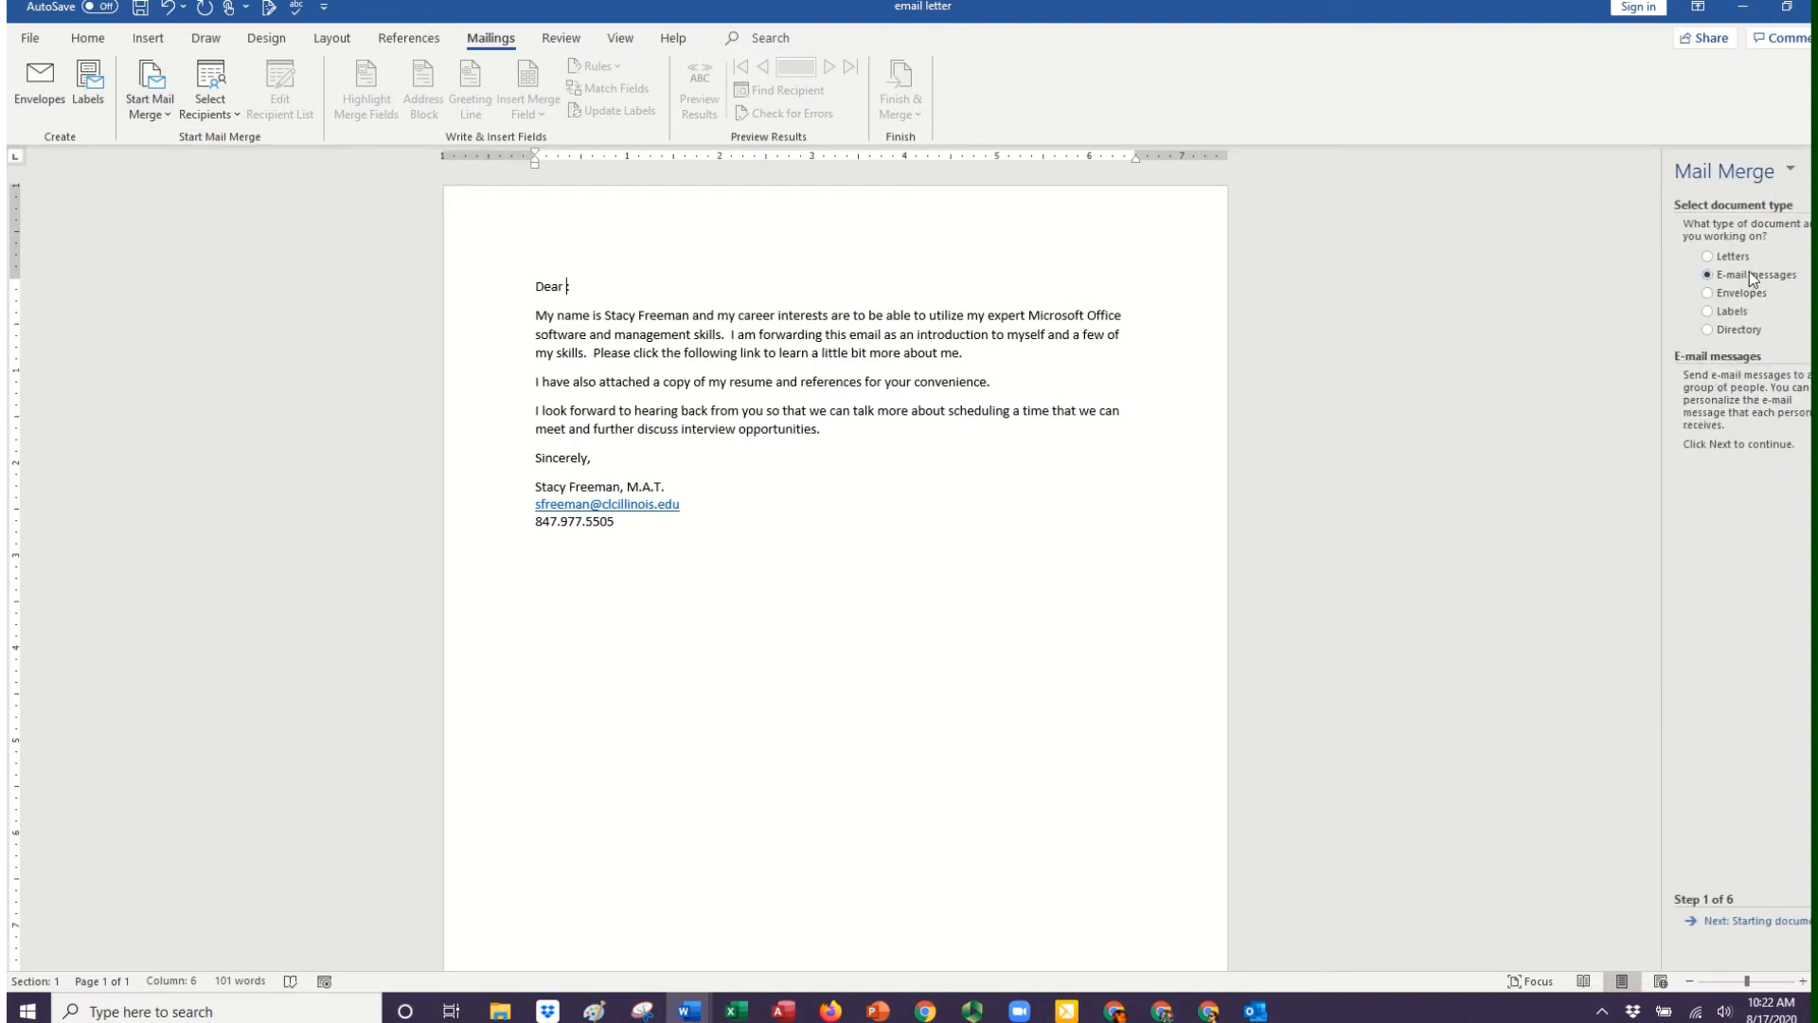
{"action": "left_click", "coordinate": [1721, 930]}
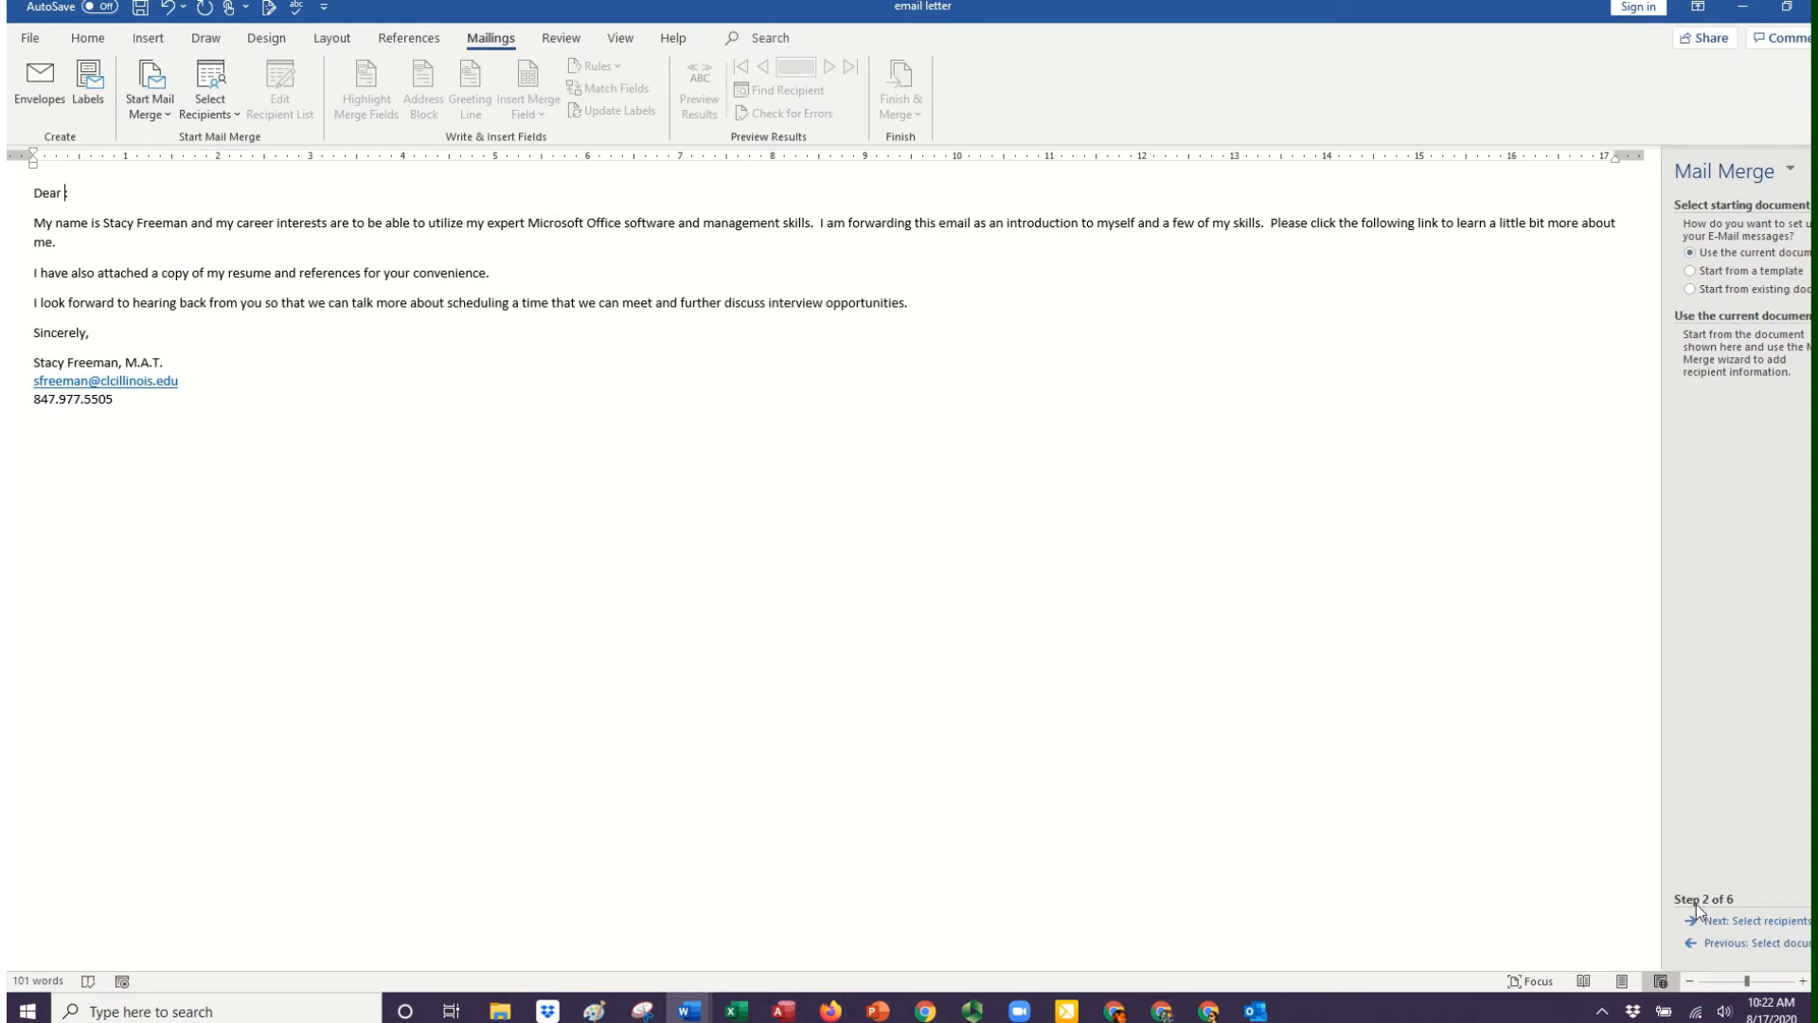
{"action": "left_click", "coordinate": [1721, 926]}
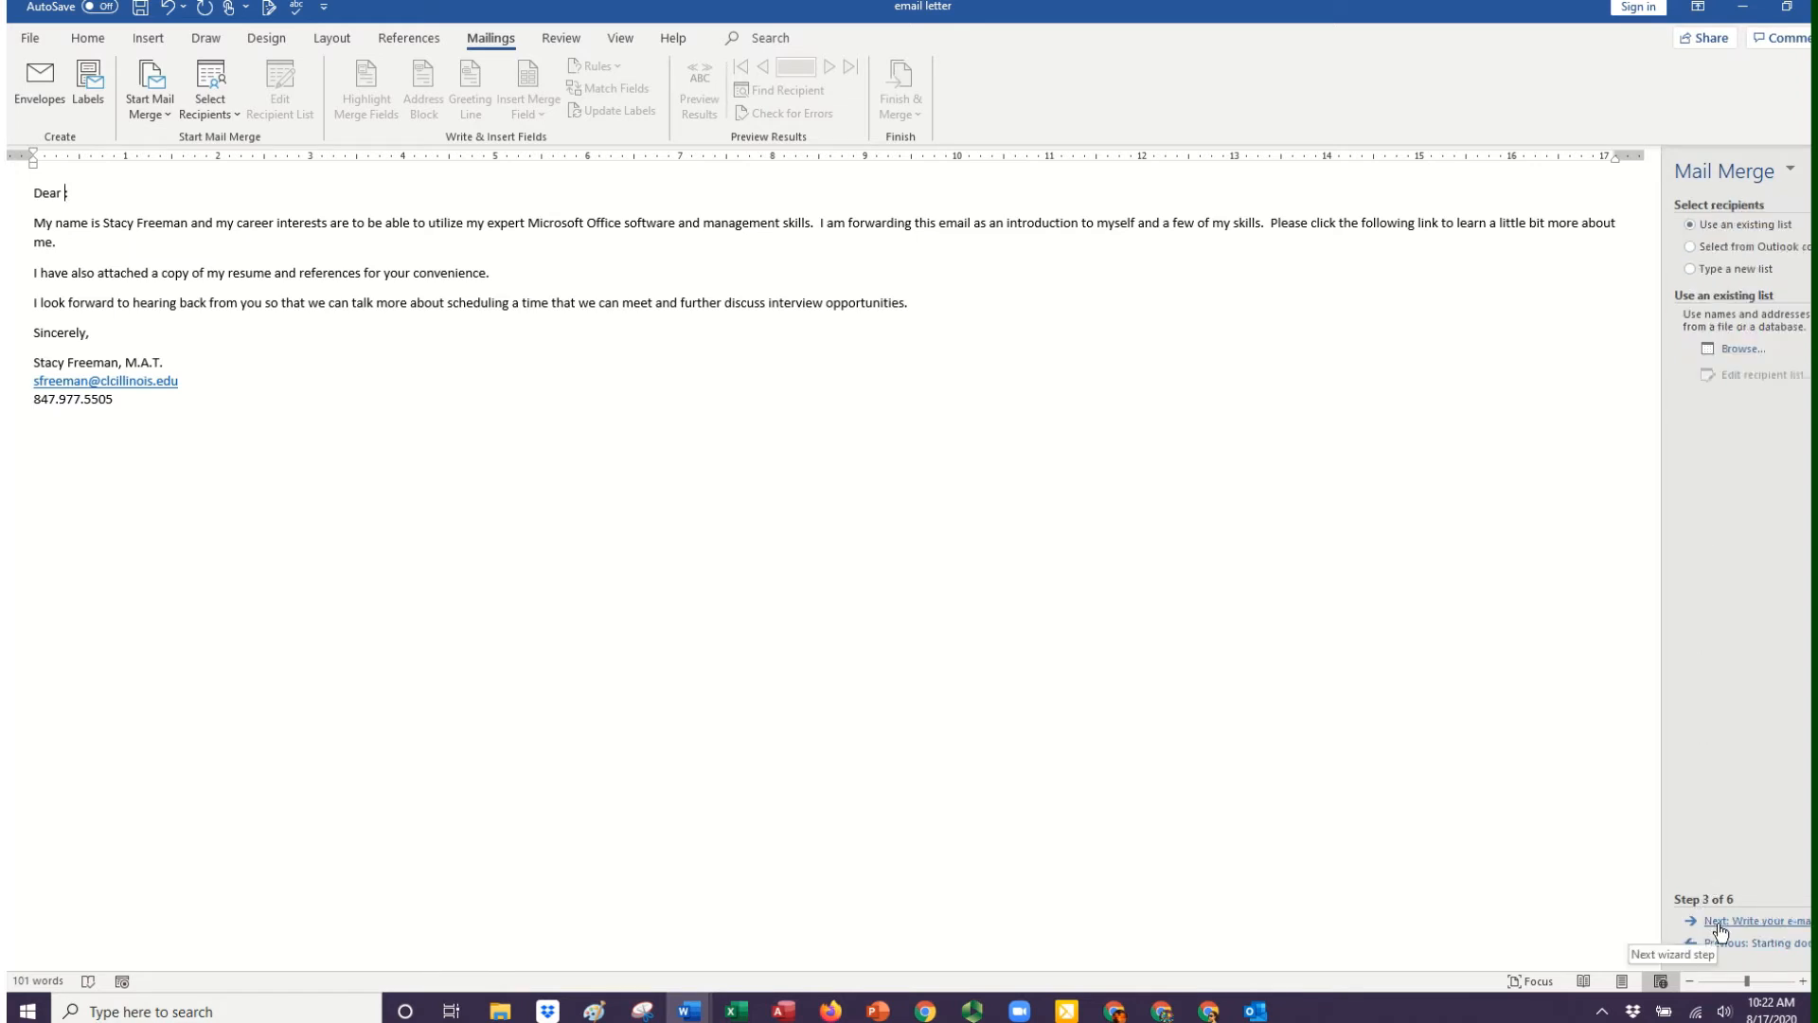
{"action": "left_click", "coordinate": [1700, 250]}
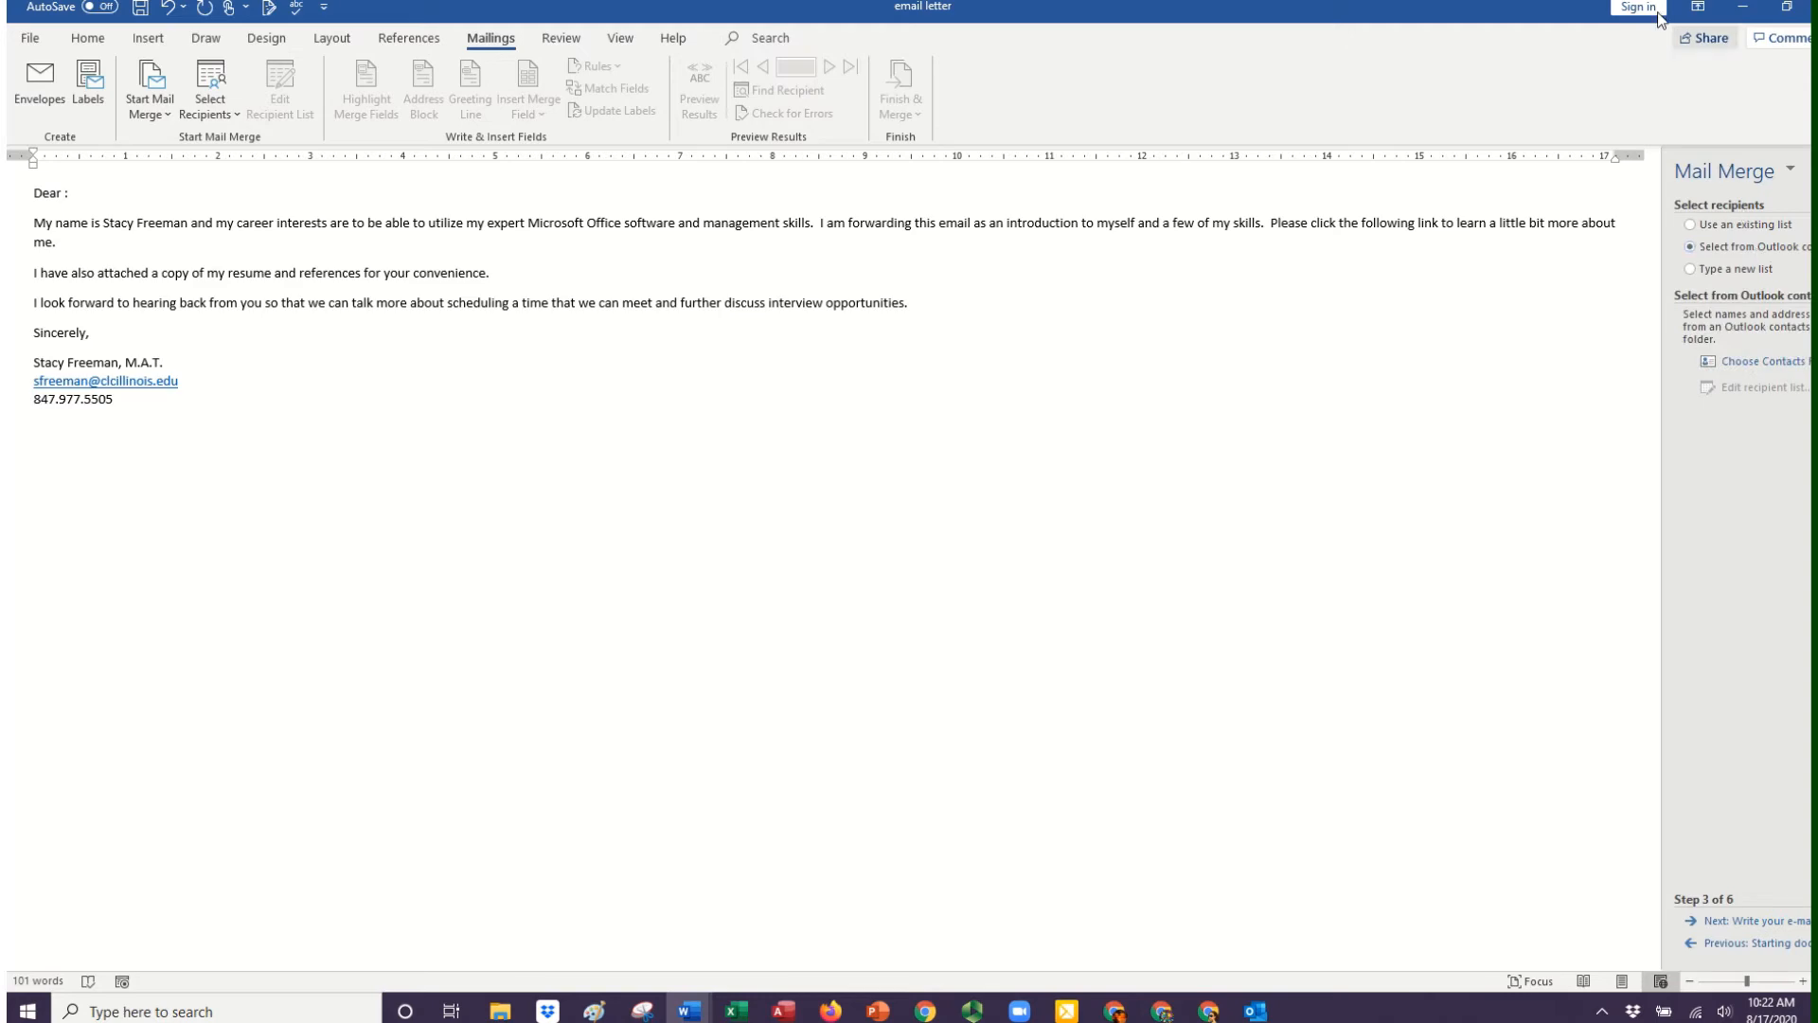
Reposition and resize the document window so the whole Mail Merge pane fits on the screen.
{"action": "double_click", "coordinate": [1599, 17]}
{"action": "left_click_drag", "start_coordinate": [1522, 57], "coordinate": [1472, 92]}
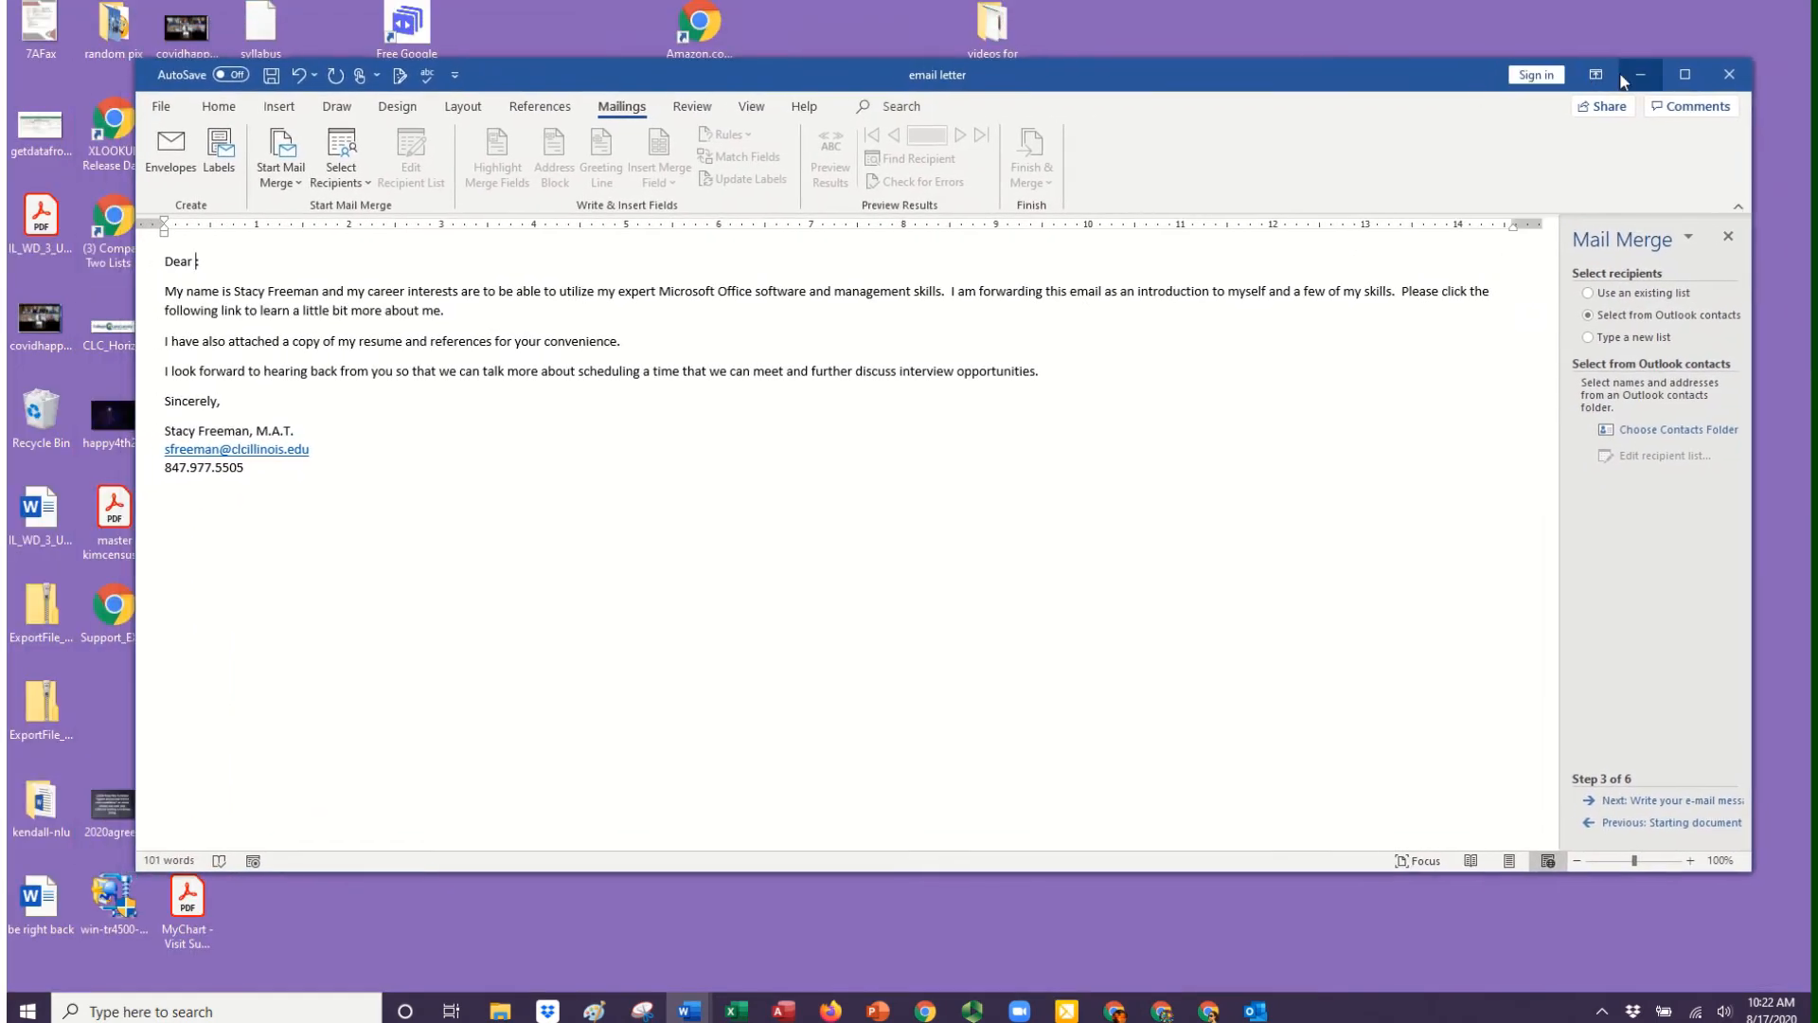
{"action": "left_click", "coordinate": [1684, 75]}
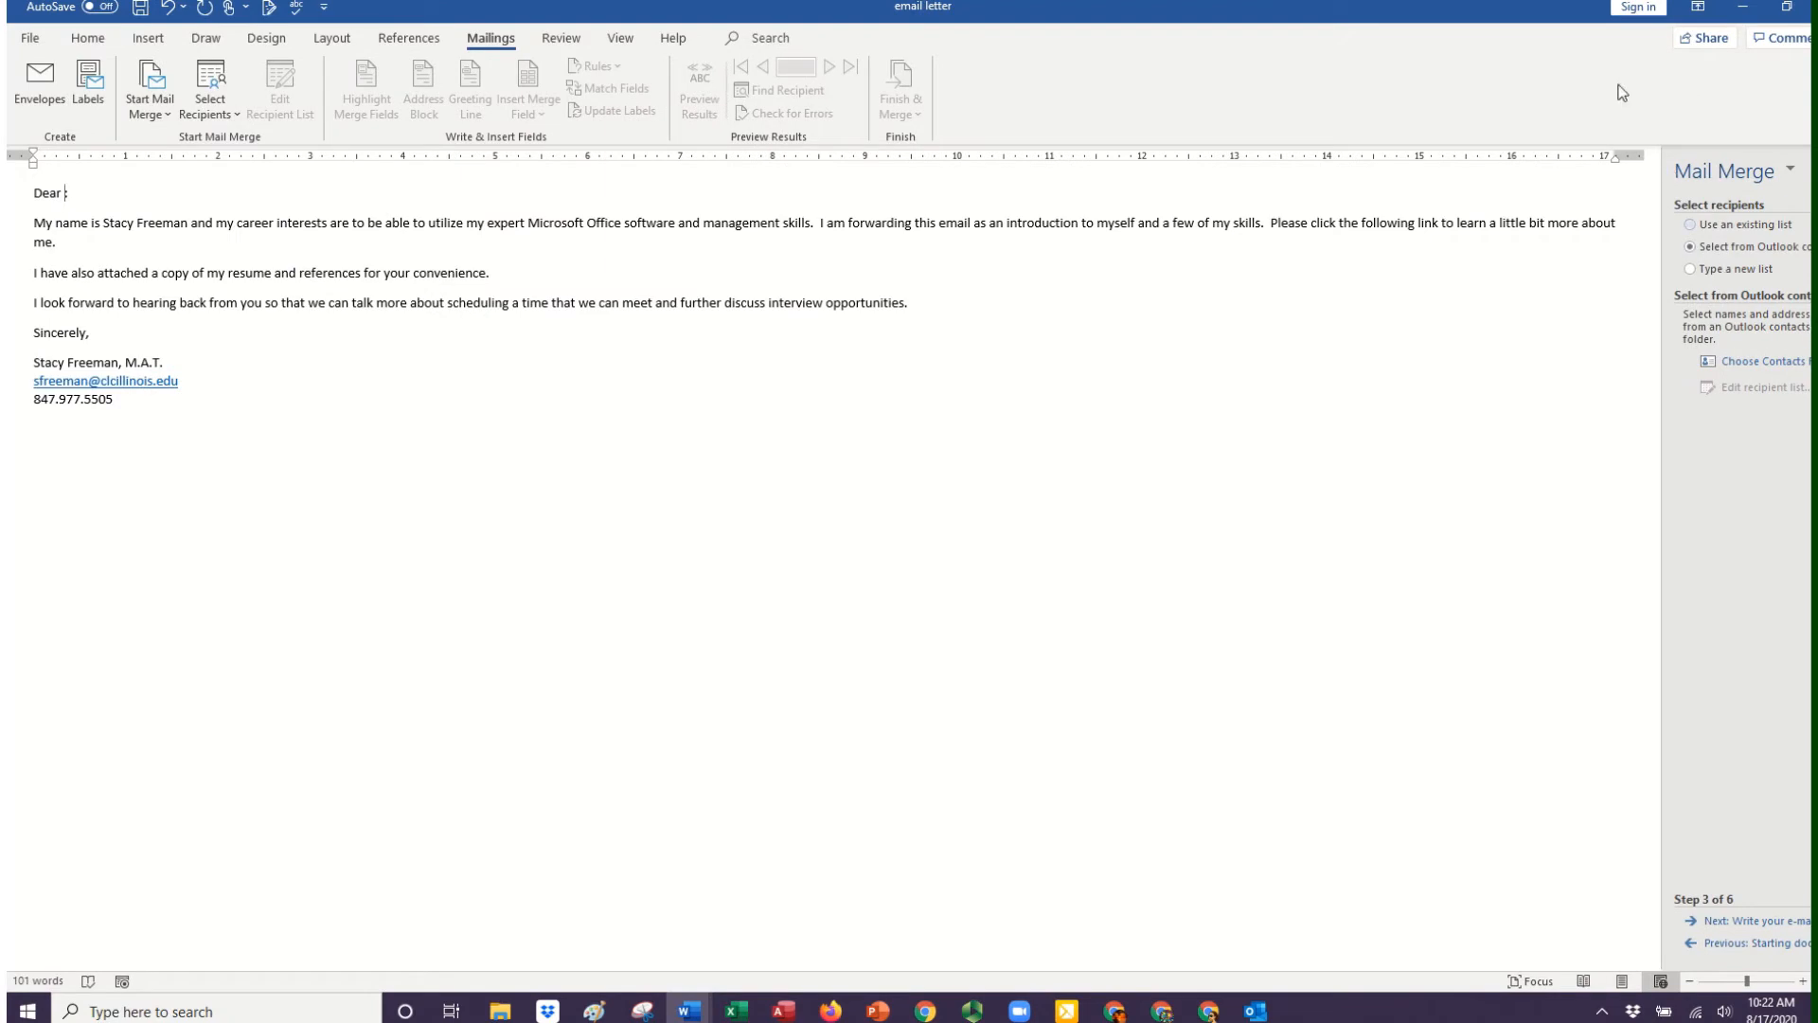
{"action": "left_click_drag", "start_coordinate": [1425, 23], "coordinate": [1305, 27]}
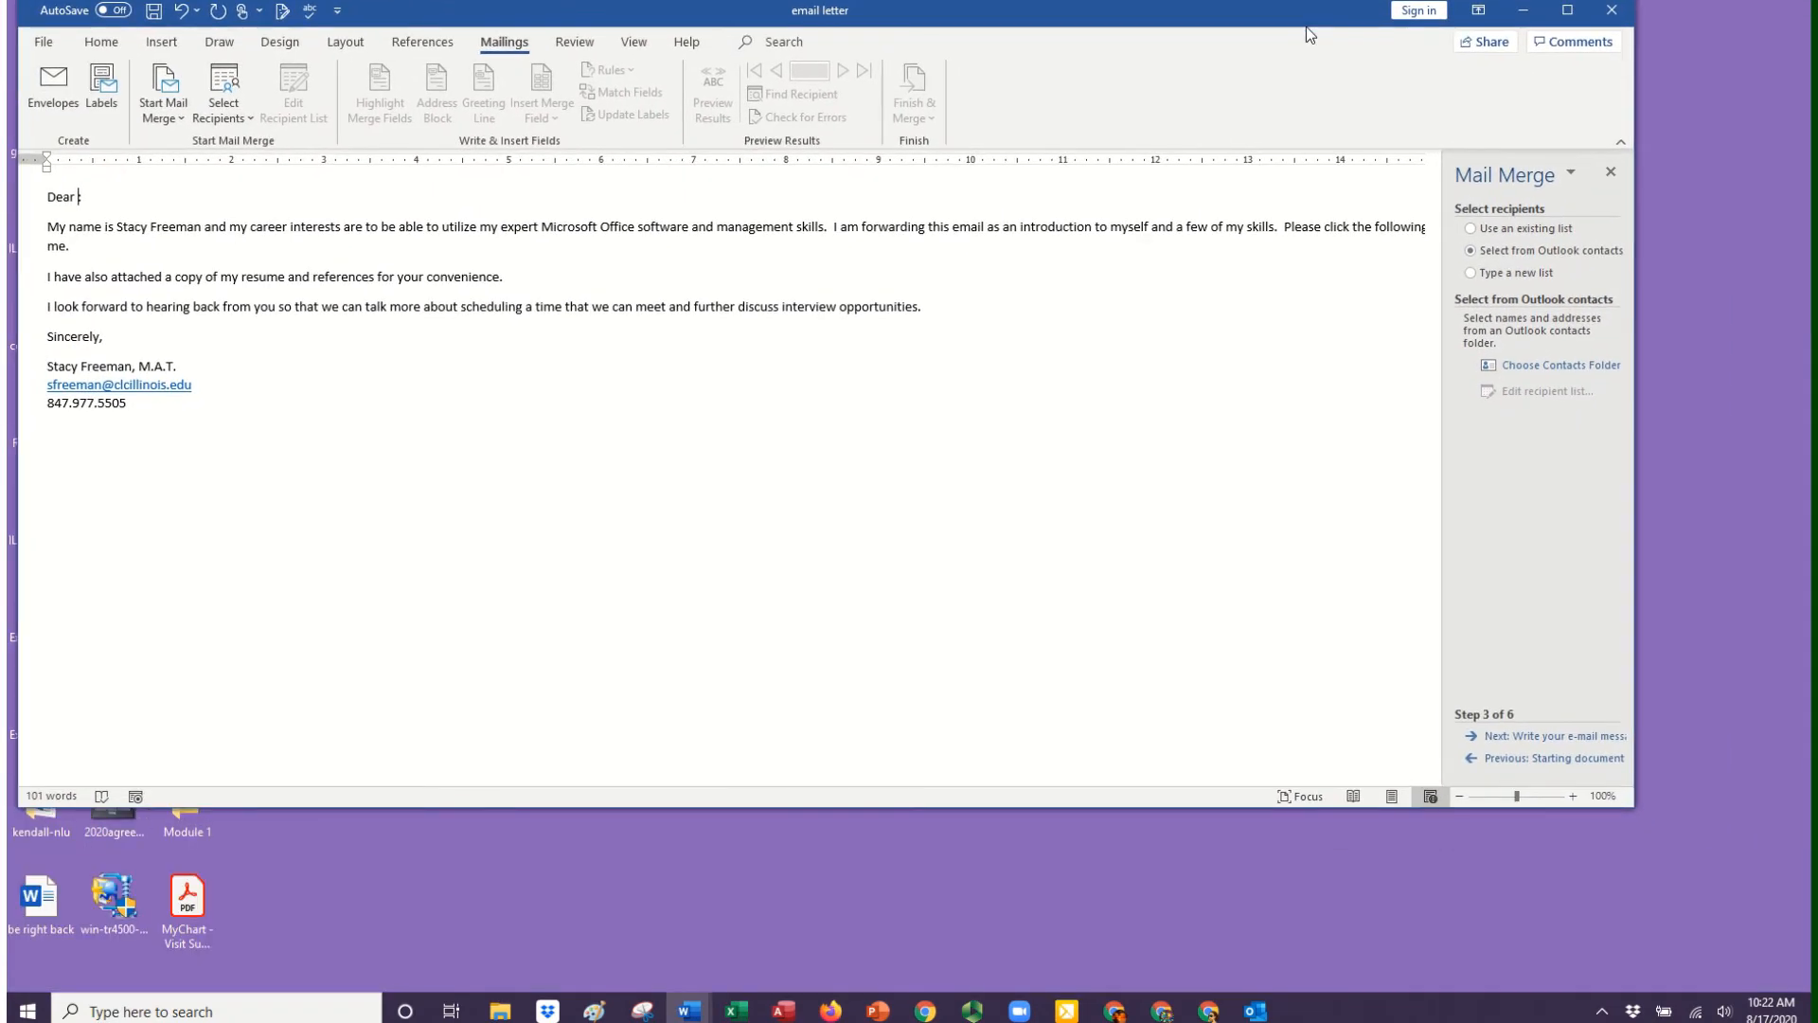
{"action": "left_click_drag", "start_coordinate": [1628, 813], "coordinate": [1791, 985]}
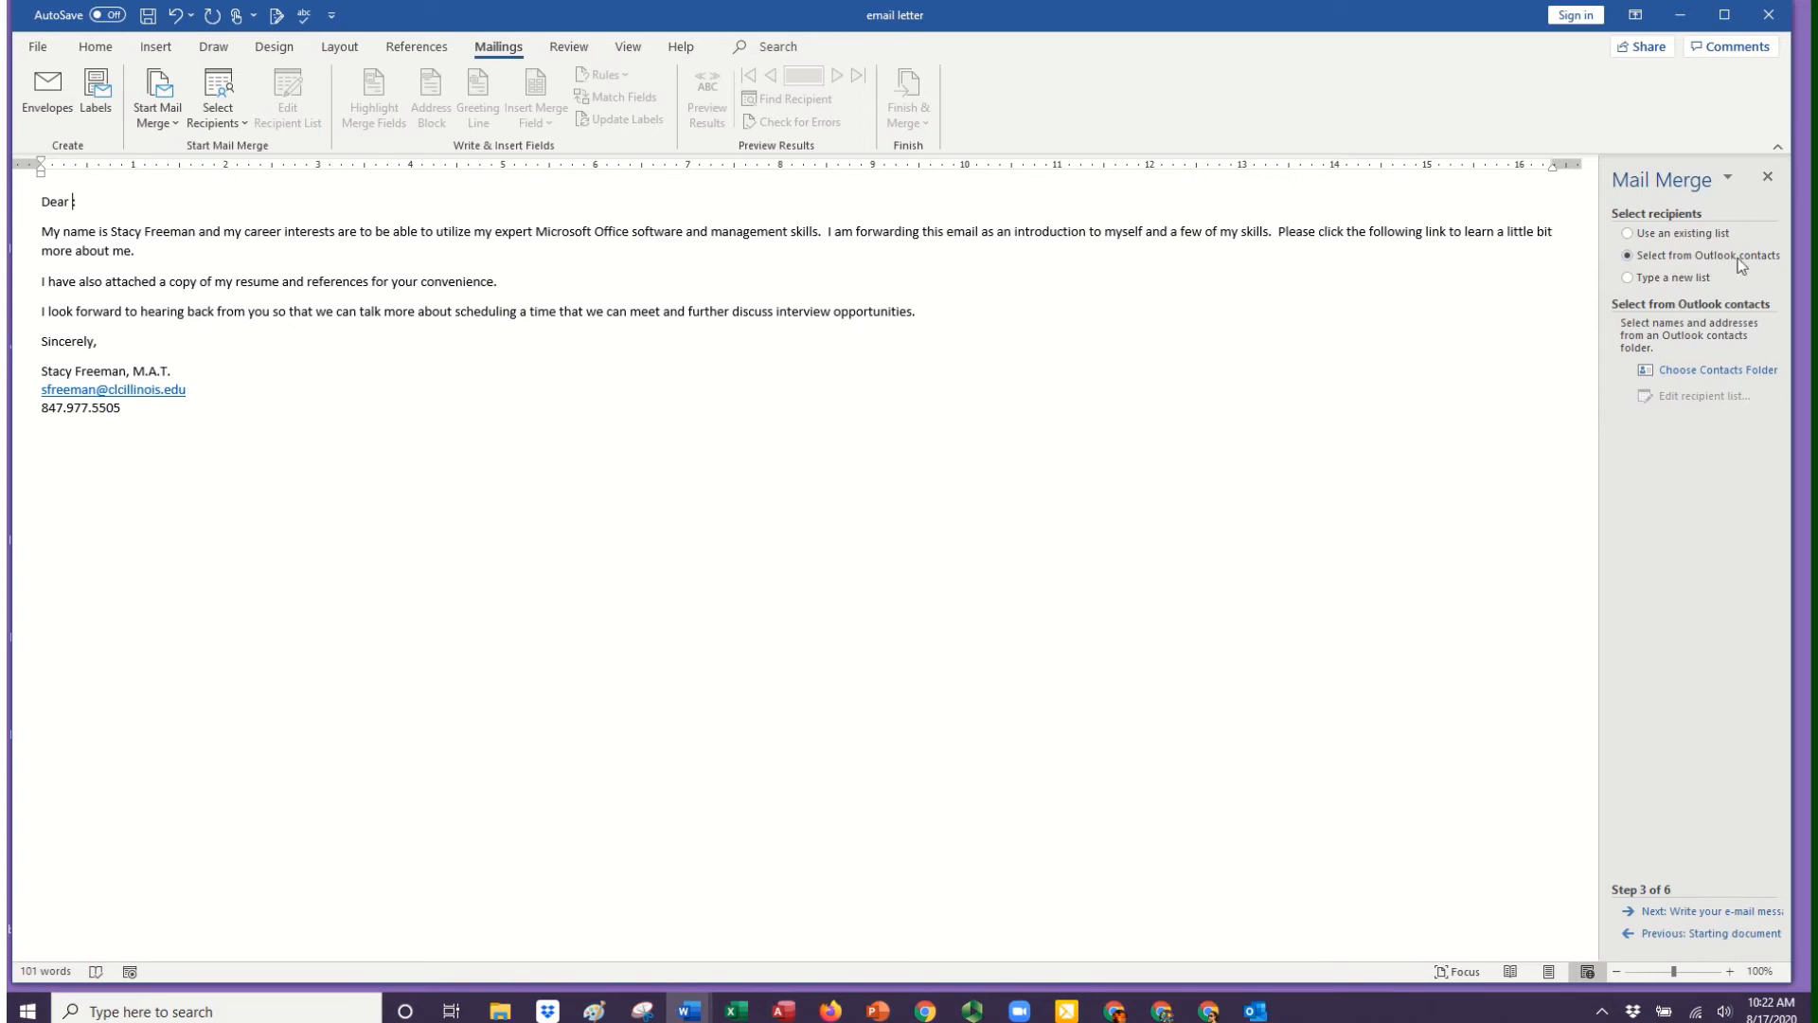
Import the main mailbox's Contacts folder, not the one in Deleted Items, as the merge recipient list.
{"action": "left_click", "coordinate": [1705, 379]}
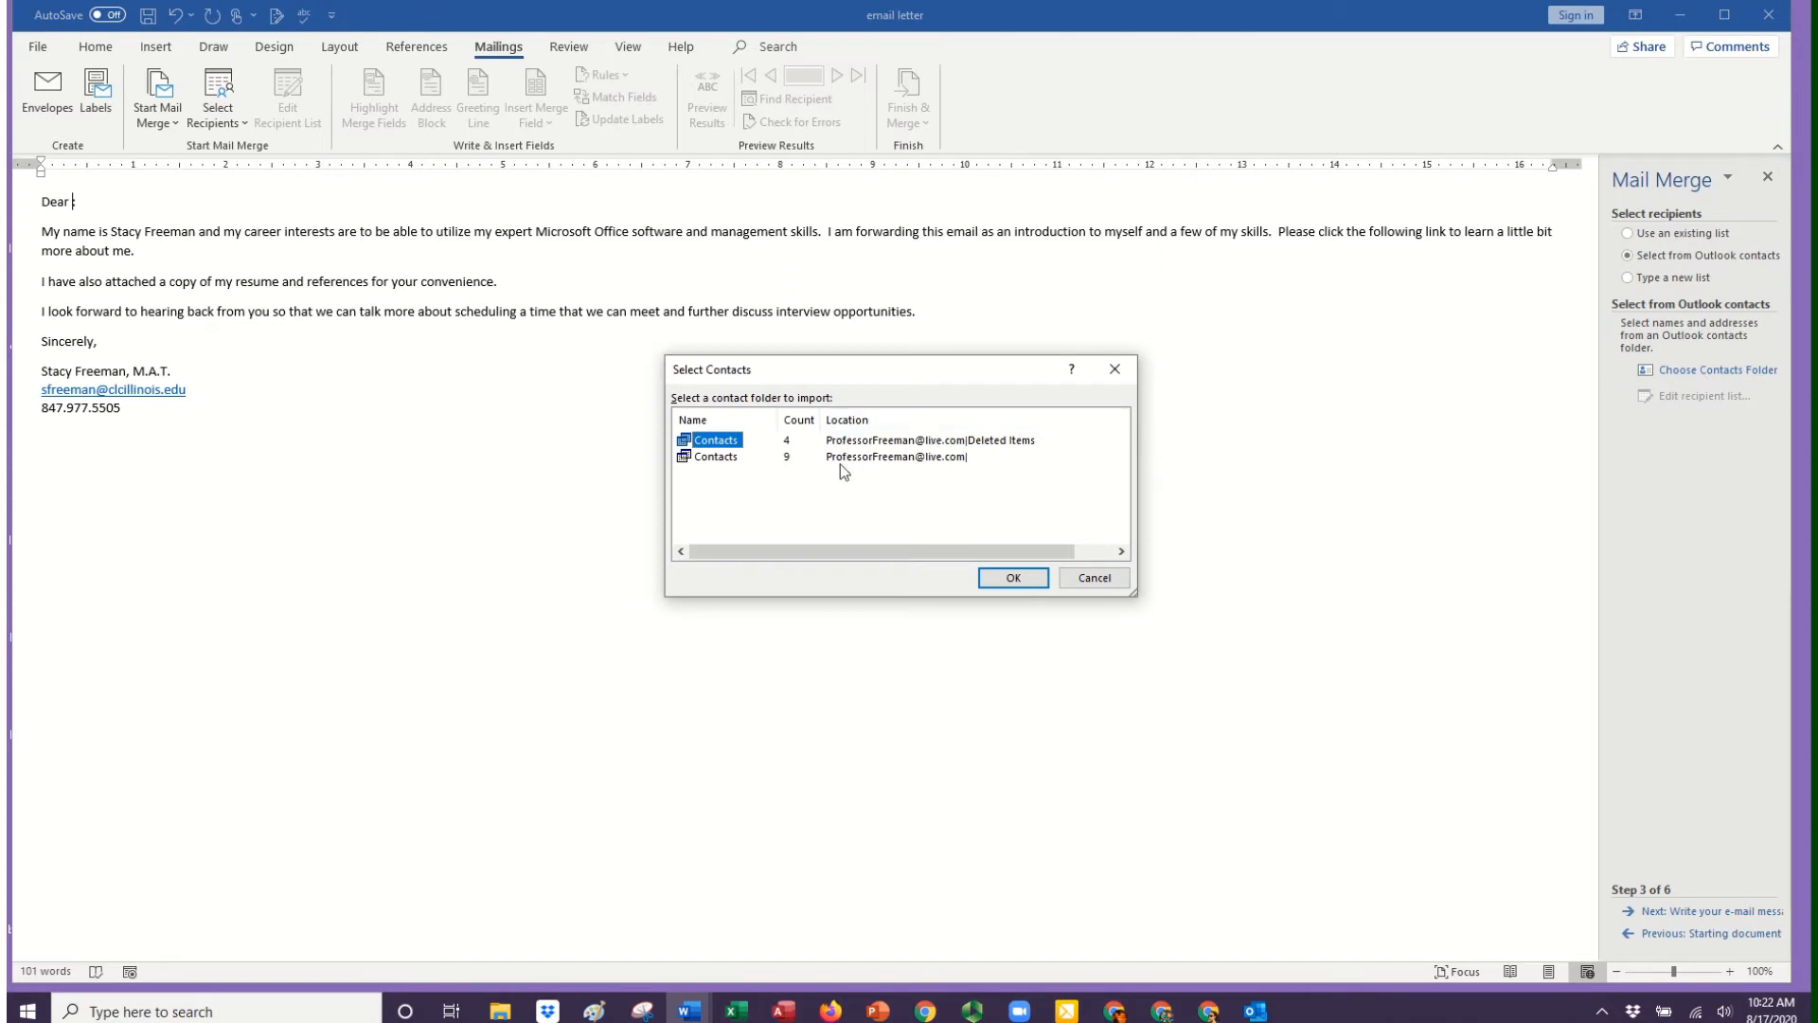
{"action": "left_click", "coordinate": [890, 464]}
{"action": "left_click", "coordinate": [723, 458]}
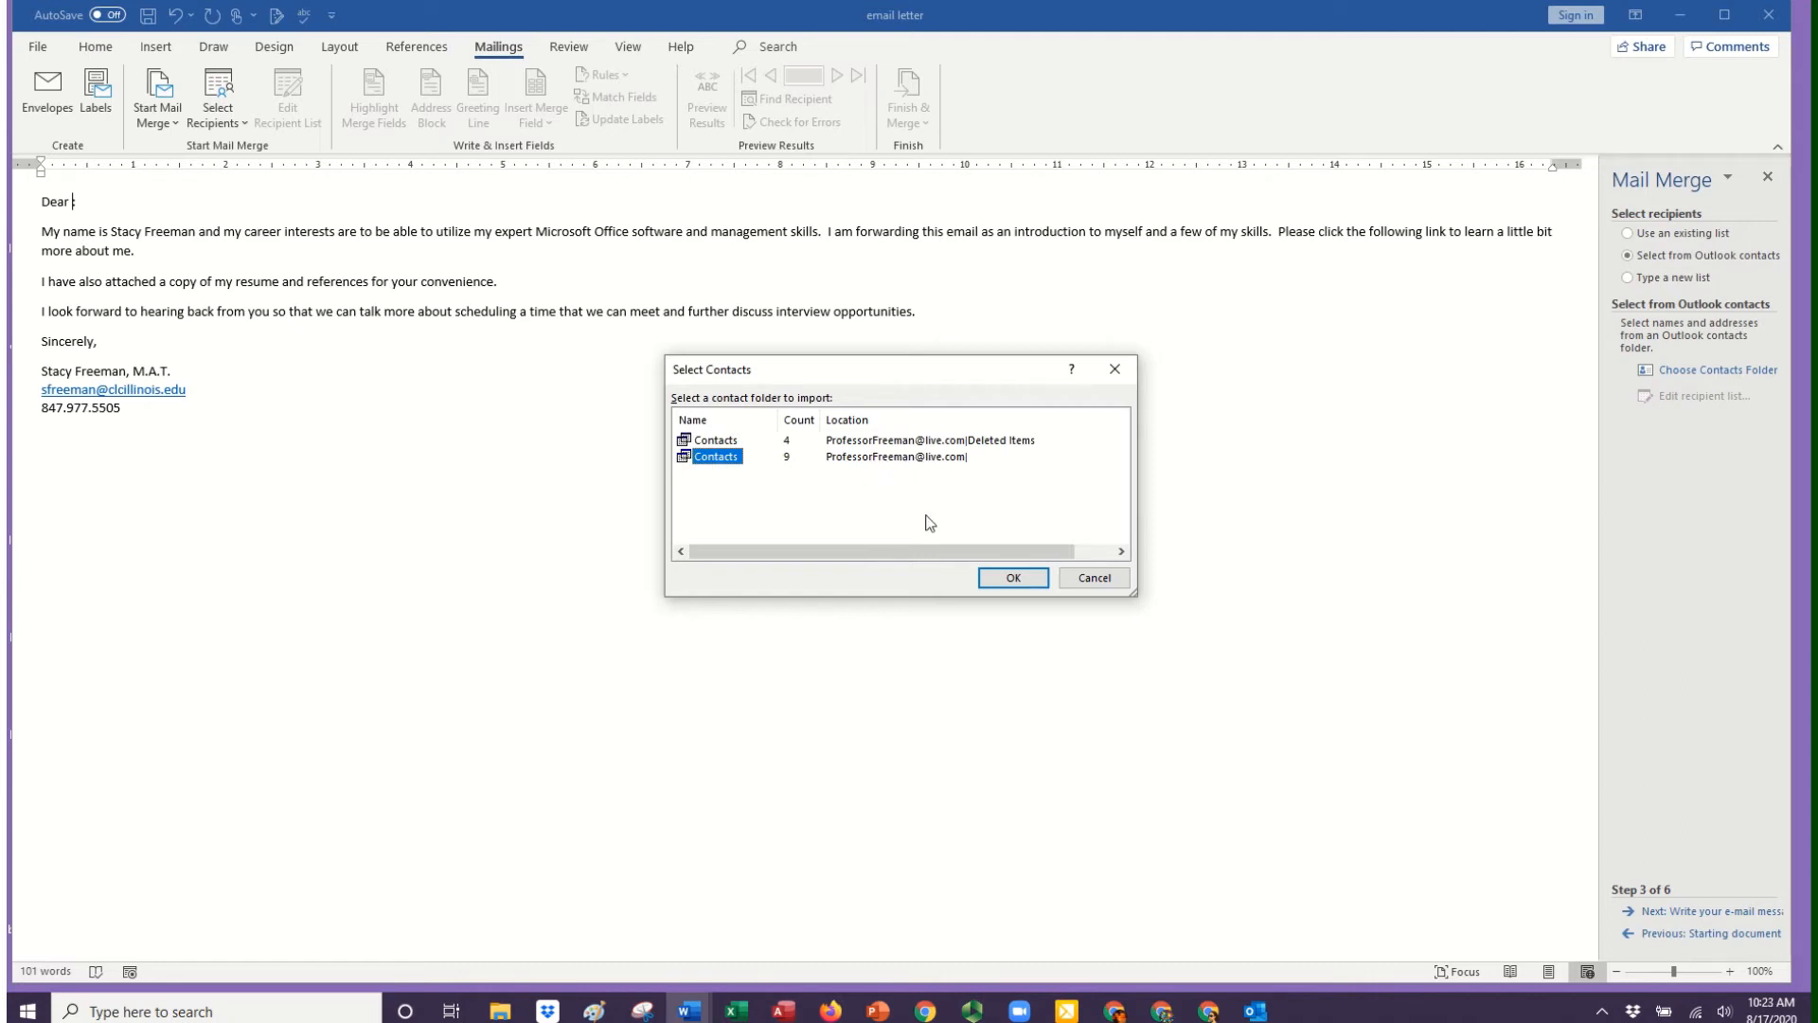
{"action": "left_click", "coordinate": [1006, 580]}
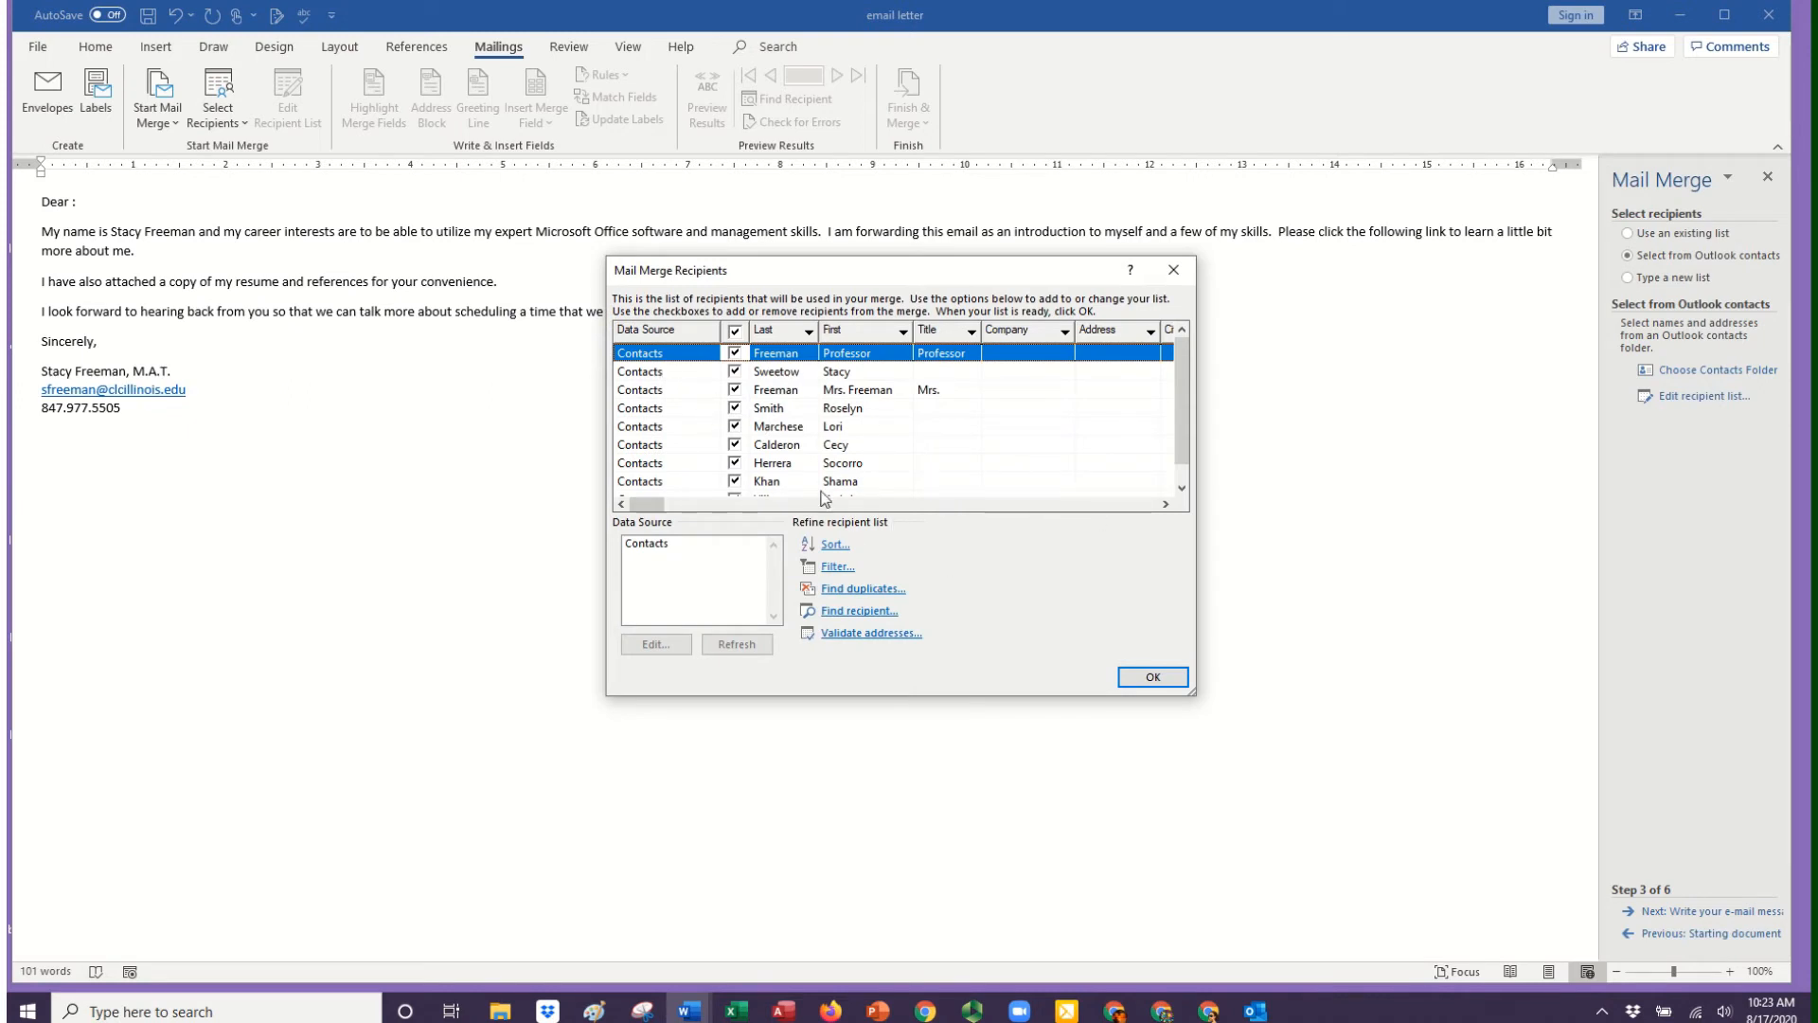
Exclude every recipient except the first three contacts in the list from the merge, and confirm the recipient list.
{"action": "left_click", "coordinate": [735, 408]}
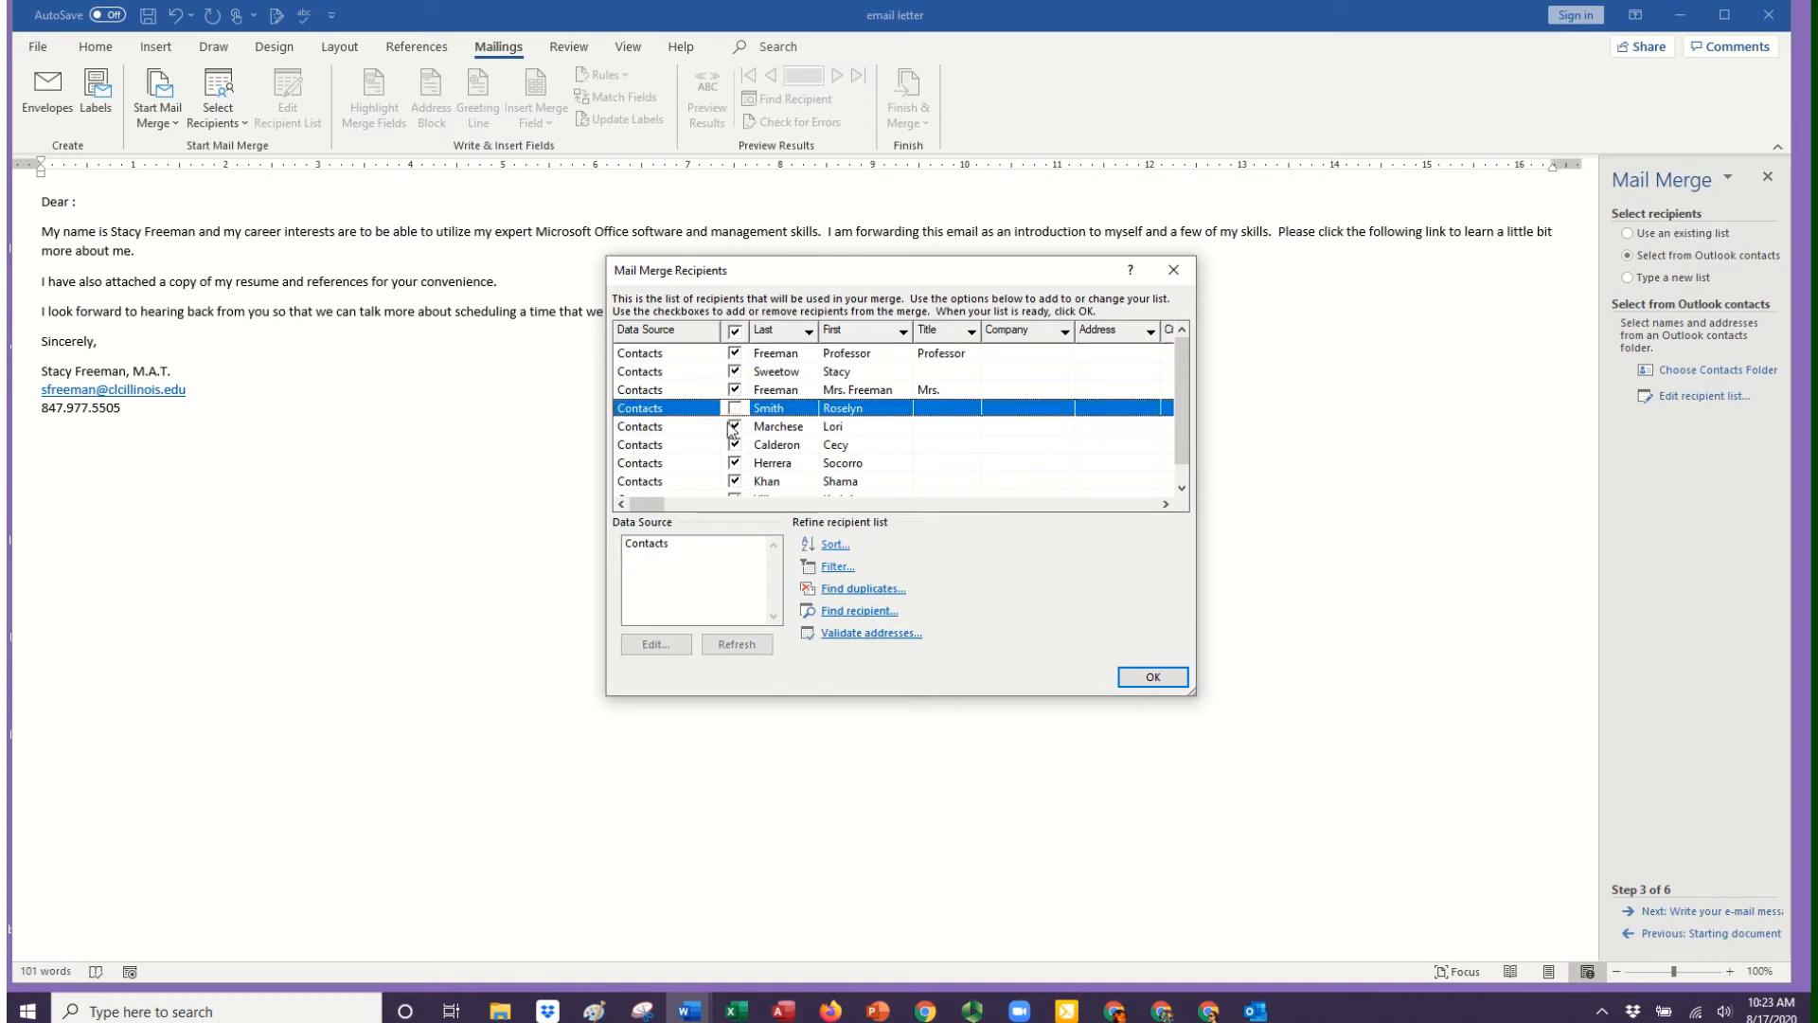
{"action": "left_click", "coordinate": [735, 427]}
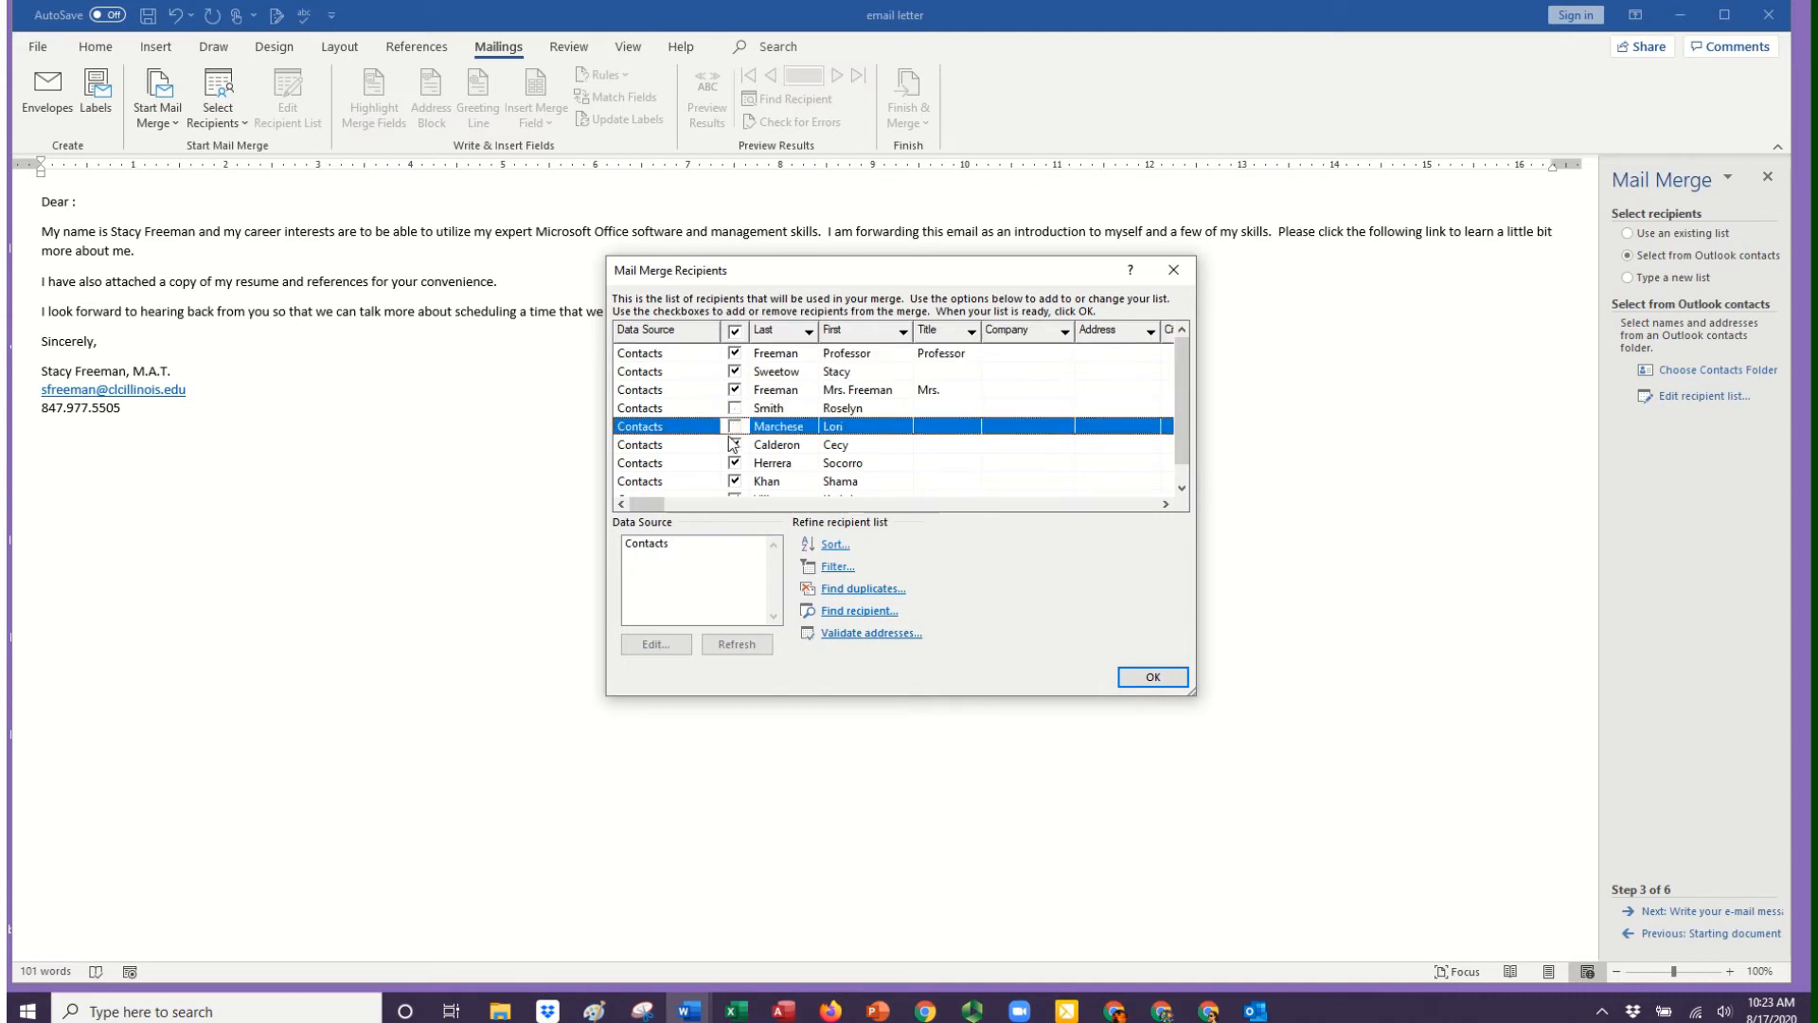
{"action": "left_click", "coordinate": [735, 445]}
{"action": "left_click", "coordinate": [736, 463]}
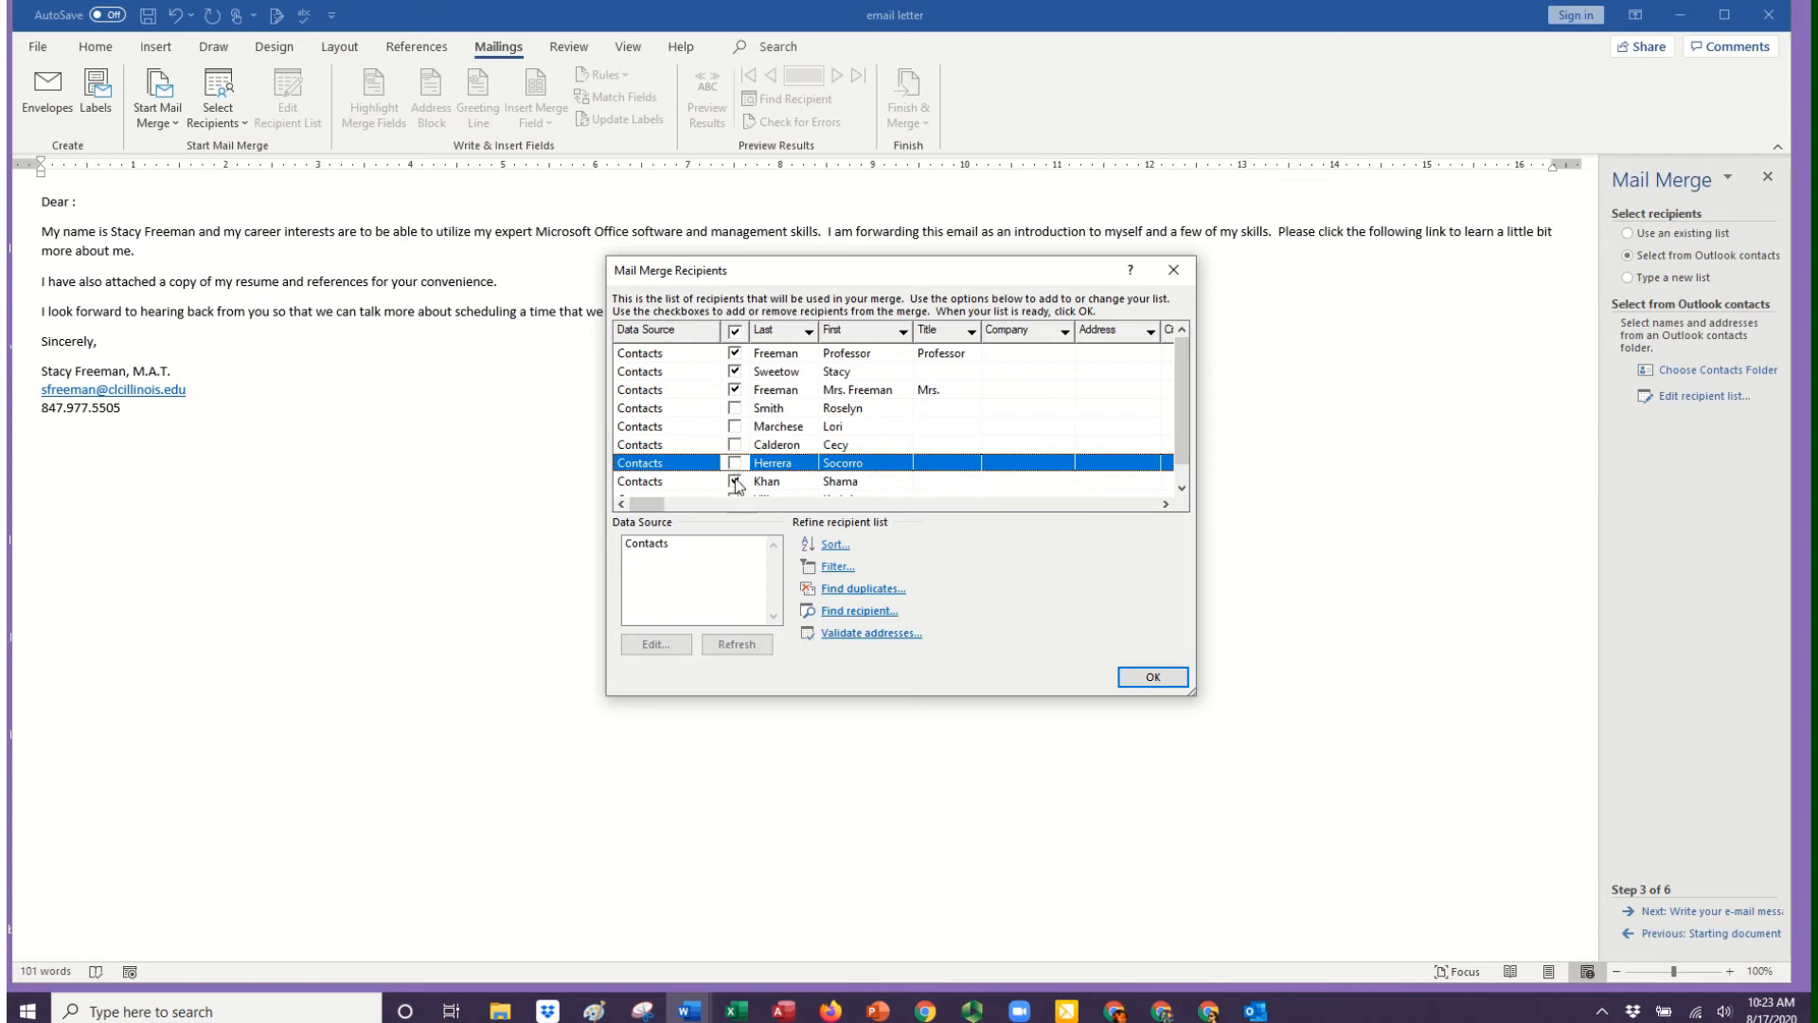
{"action": "left_click", "coordinate": [735, 481]}
{"action": "scroll", "coordinate": [735, 479], "scroll_direction": "down", "scroll_amount": 1}
{"action": "left_click", "coordinate": [736, 481]}
{"action": "scroll", "coordinate": [762, 474], "scroll_direction": "up", "scroll_amount": 1}
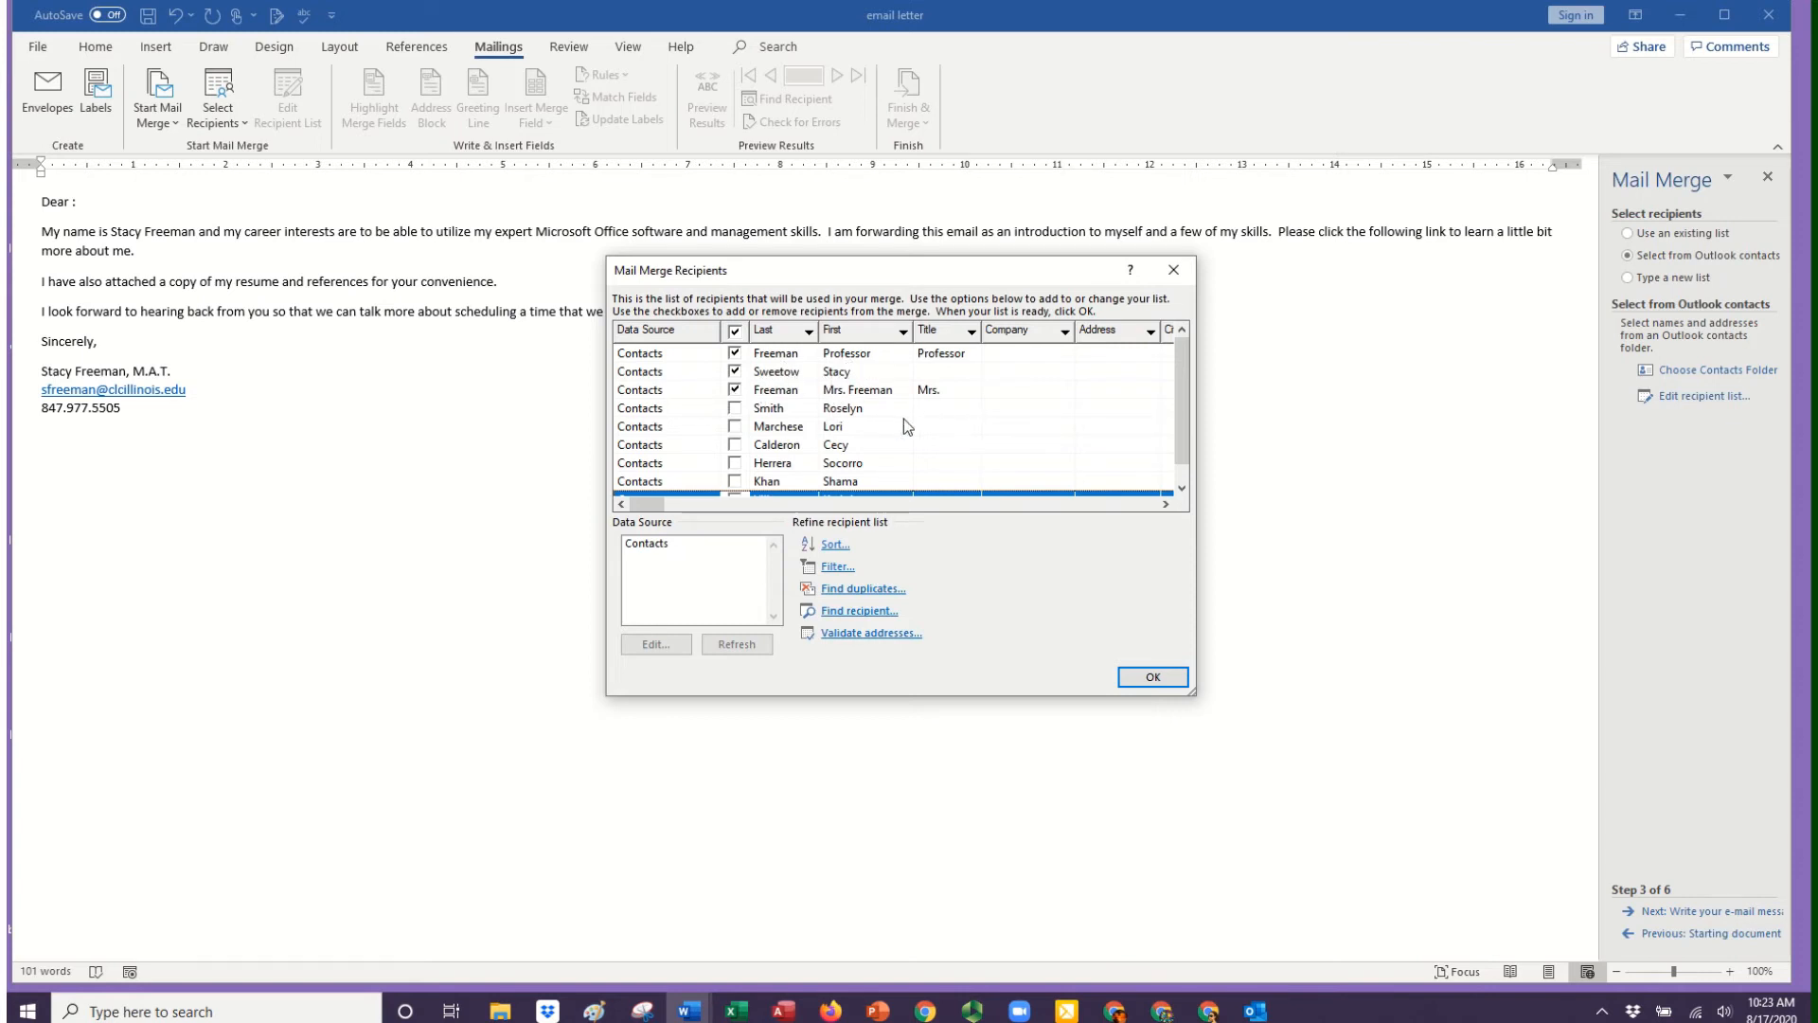
{"action": "left_click", "coordinate": [1142, 680]}
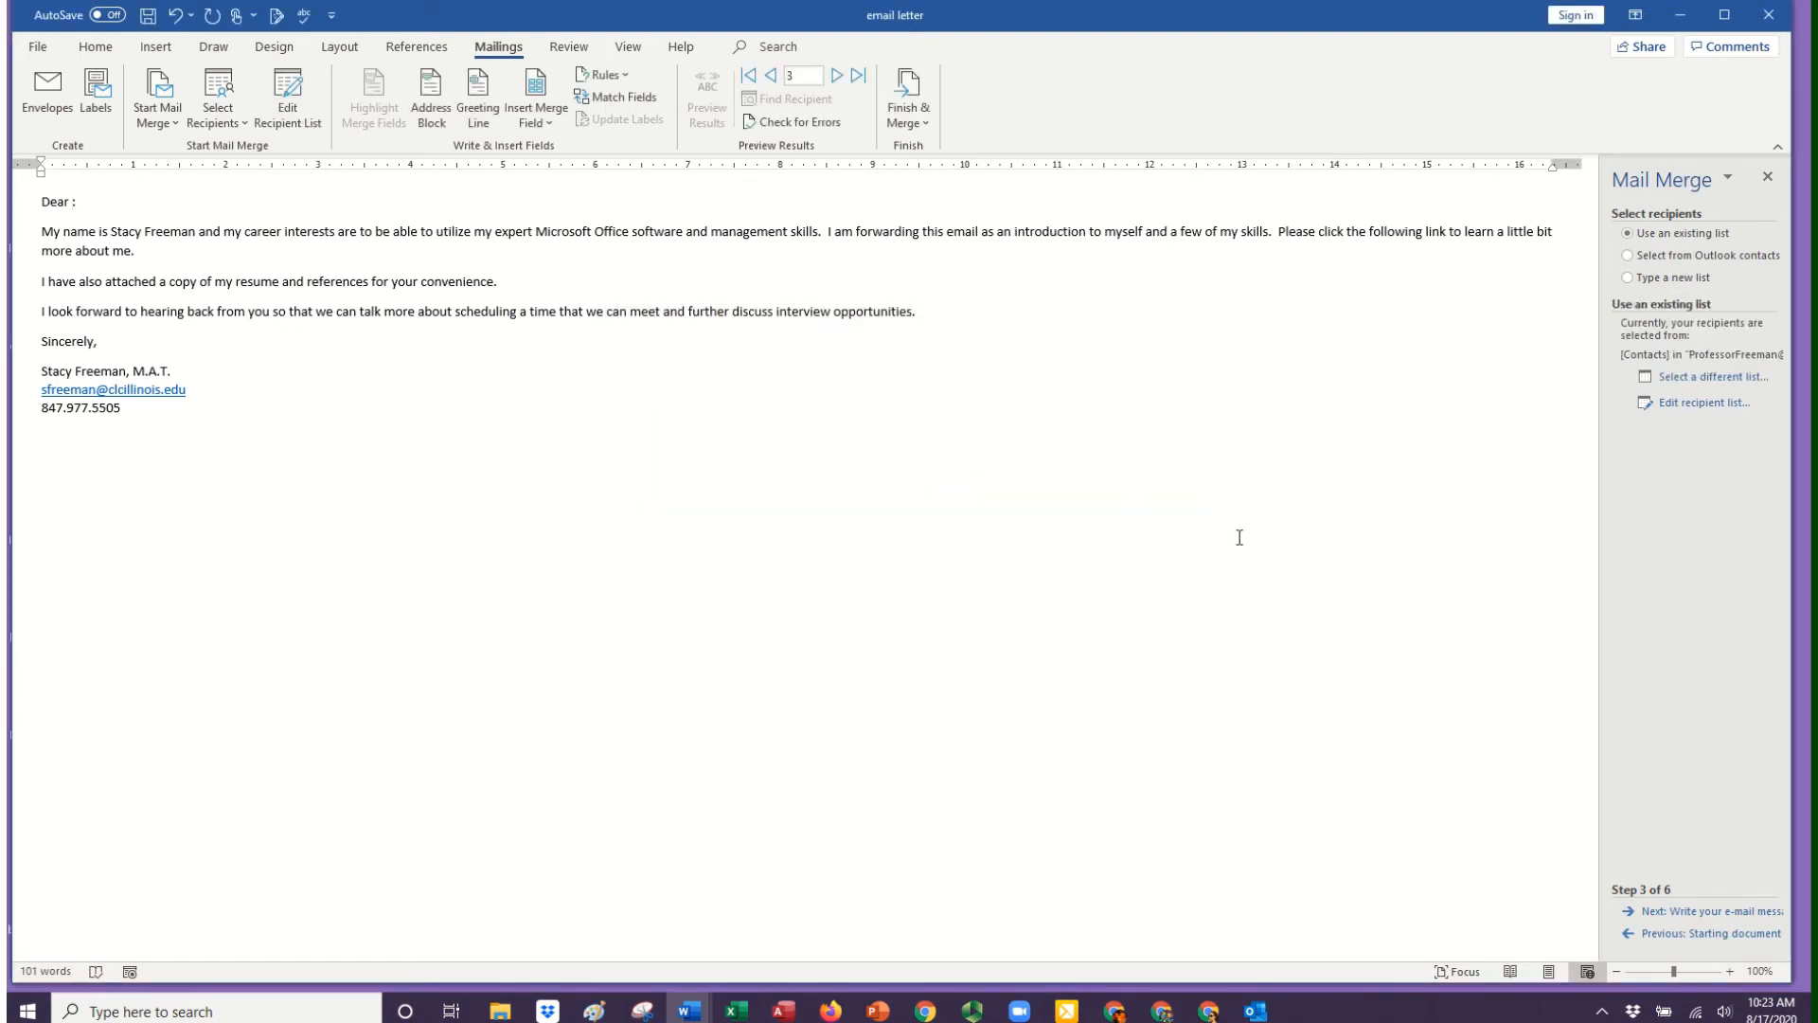
Proceed to writing the e-mail message and insert the First merge field between "Dear" and the colon.
{"action": "left_click", "coordinate": [1716, 911]}
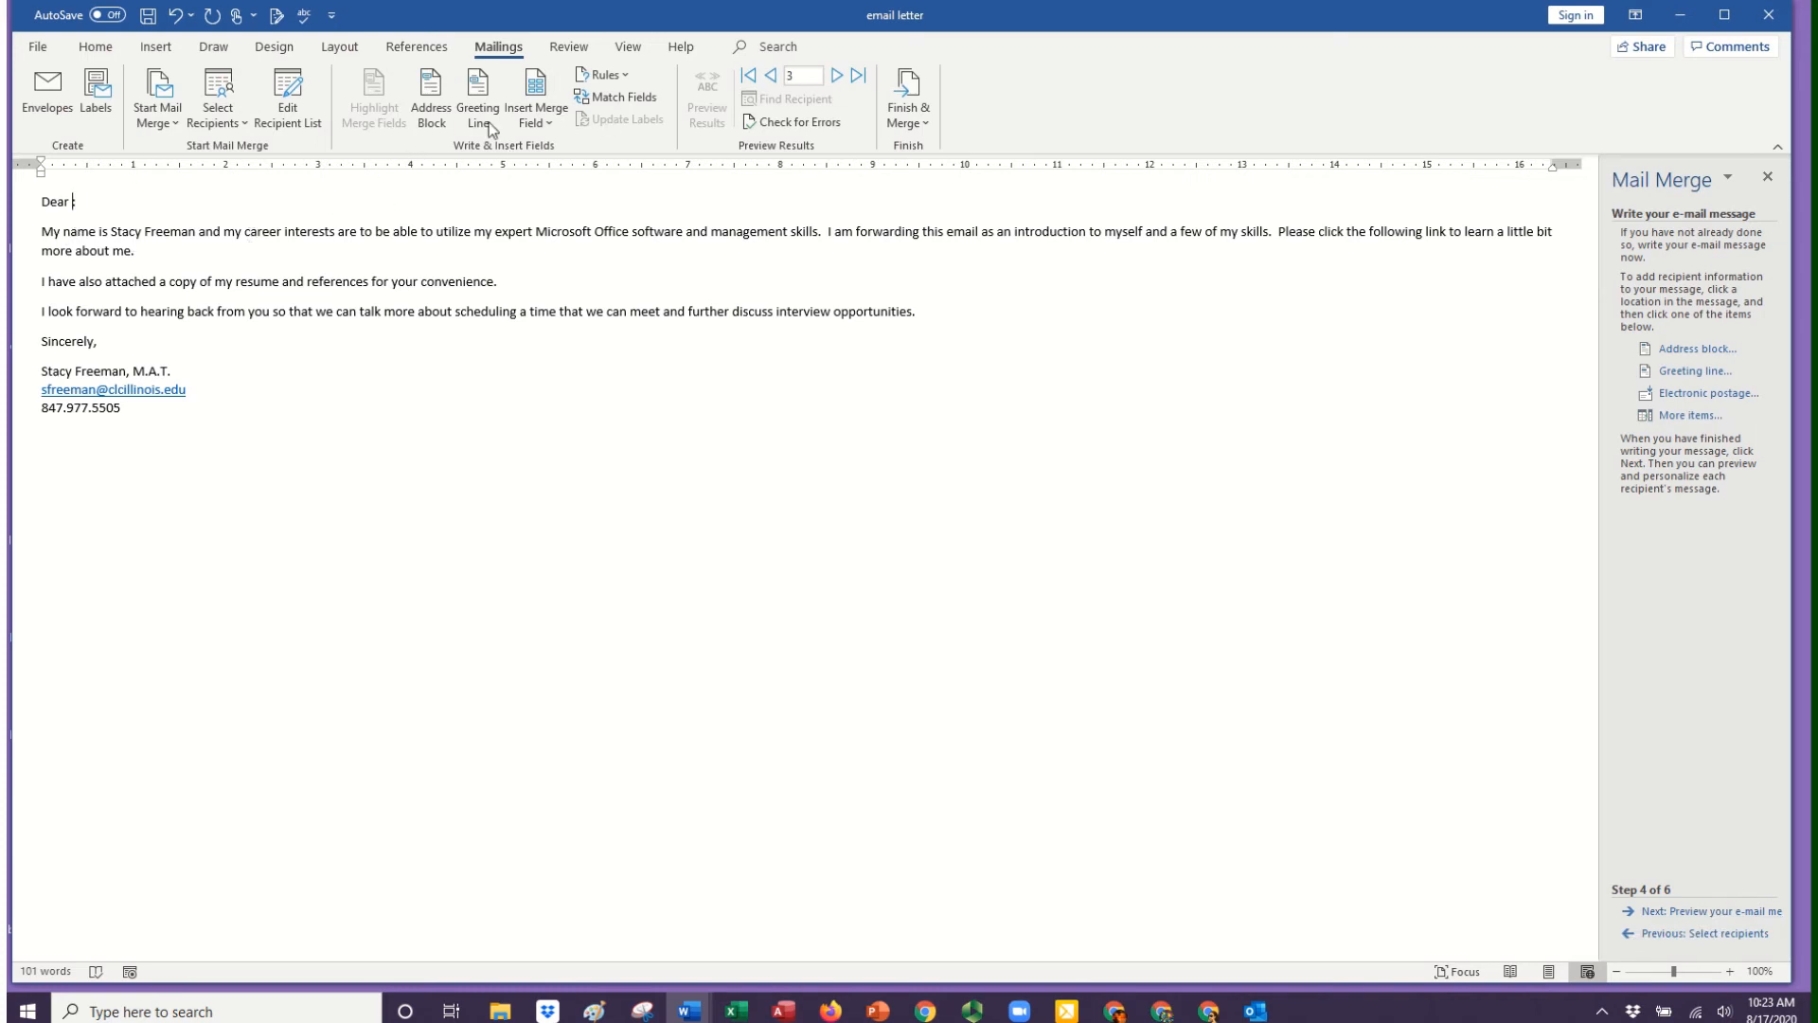
{"action": "left_click", "coordinate": [553, 117]}
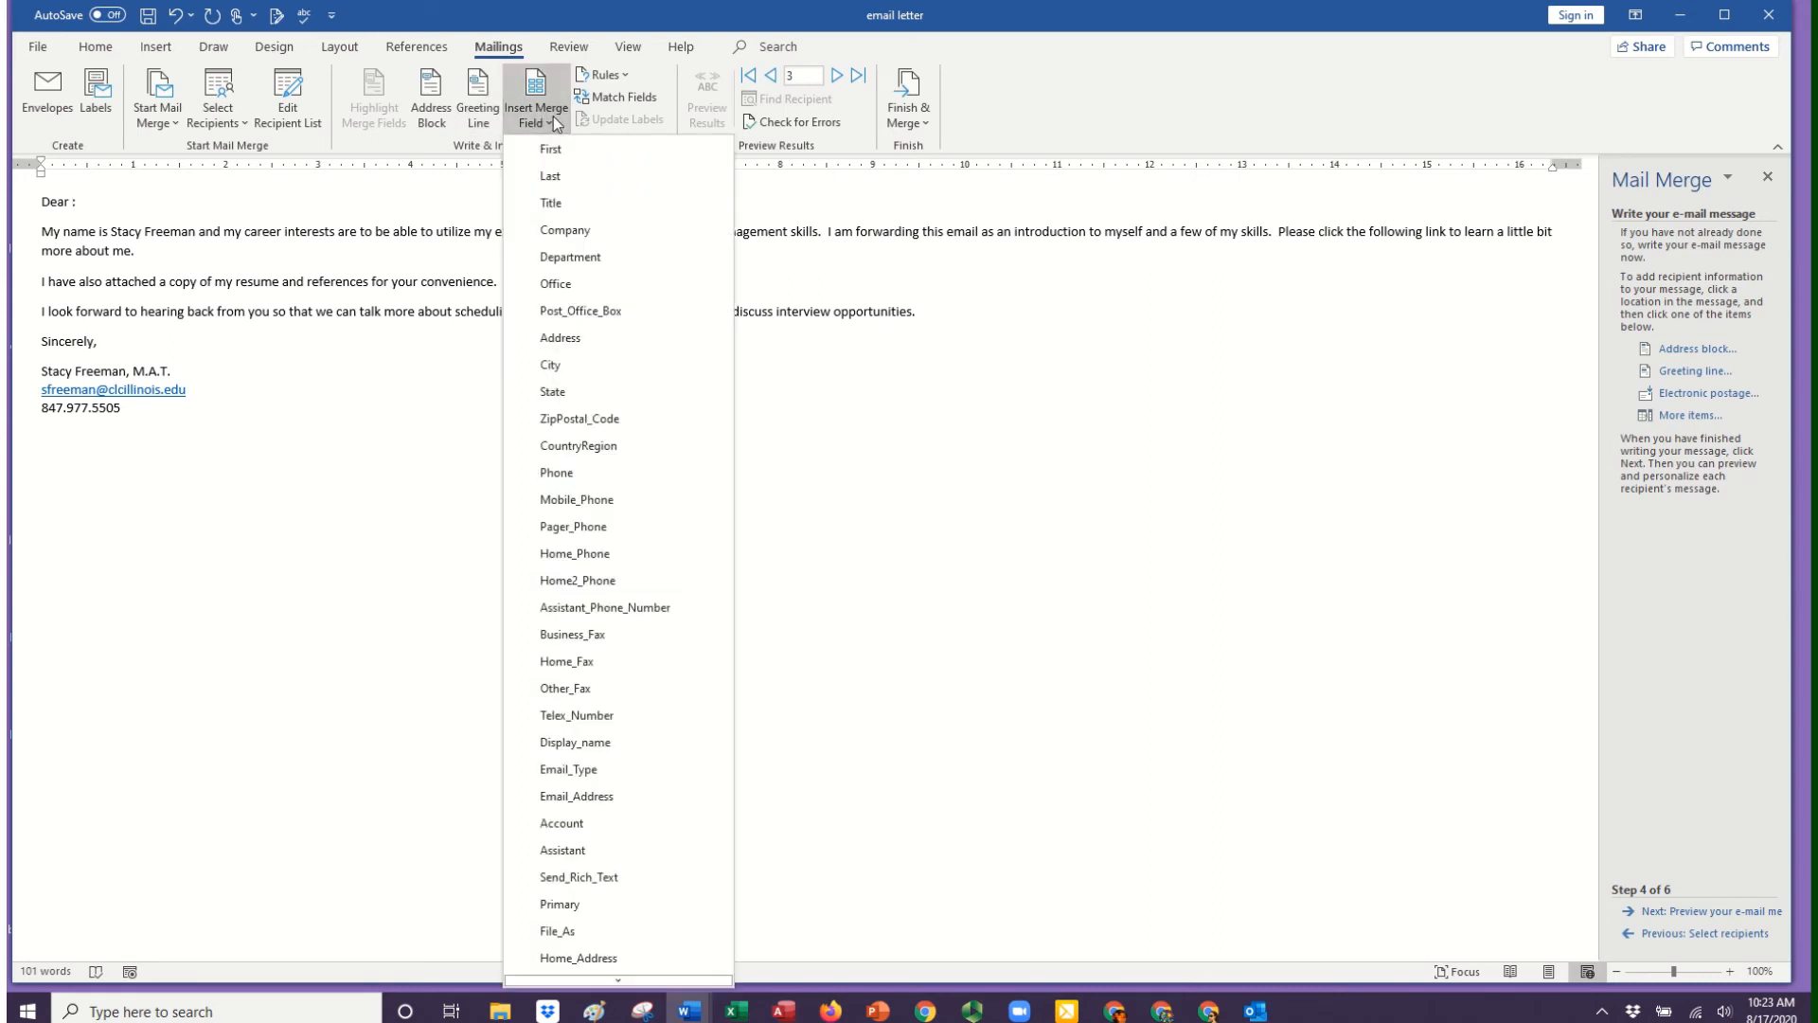
{"action": "left_click", "coordinate": [559, 154]}
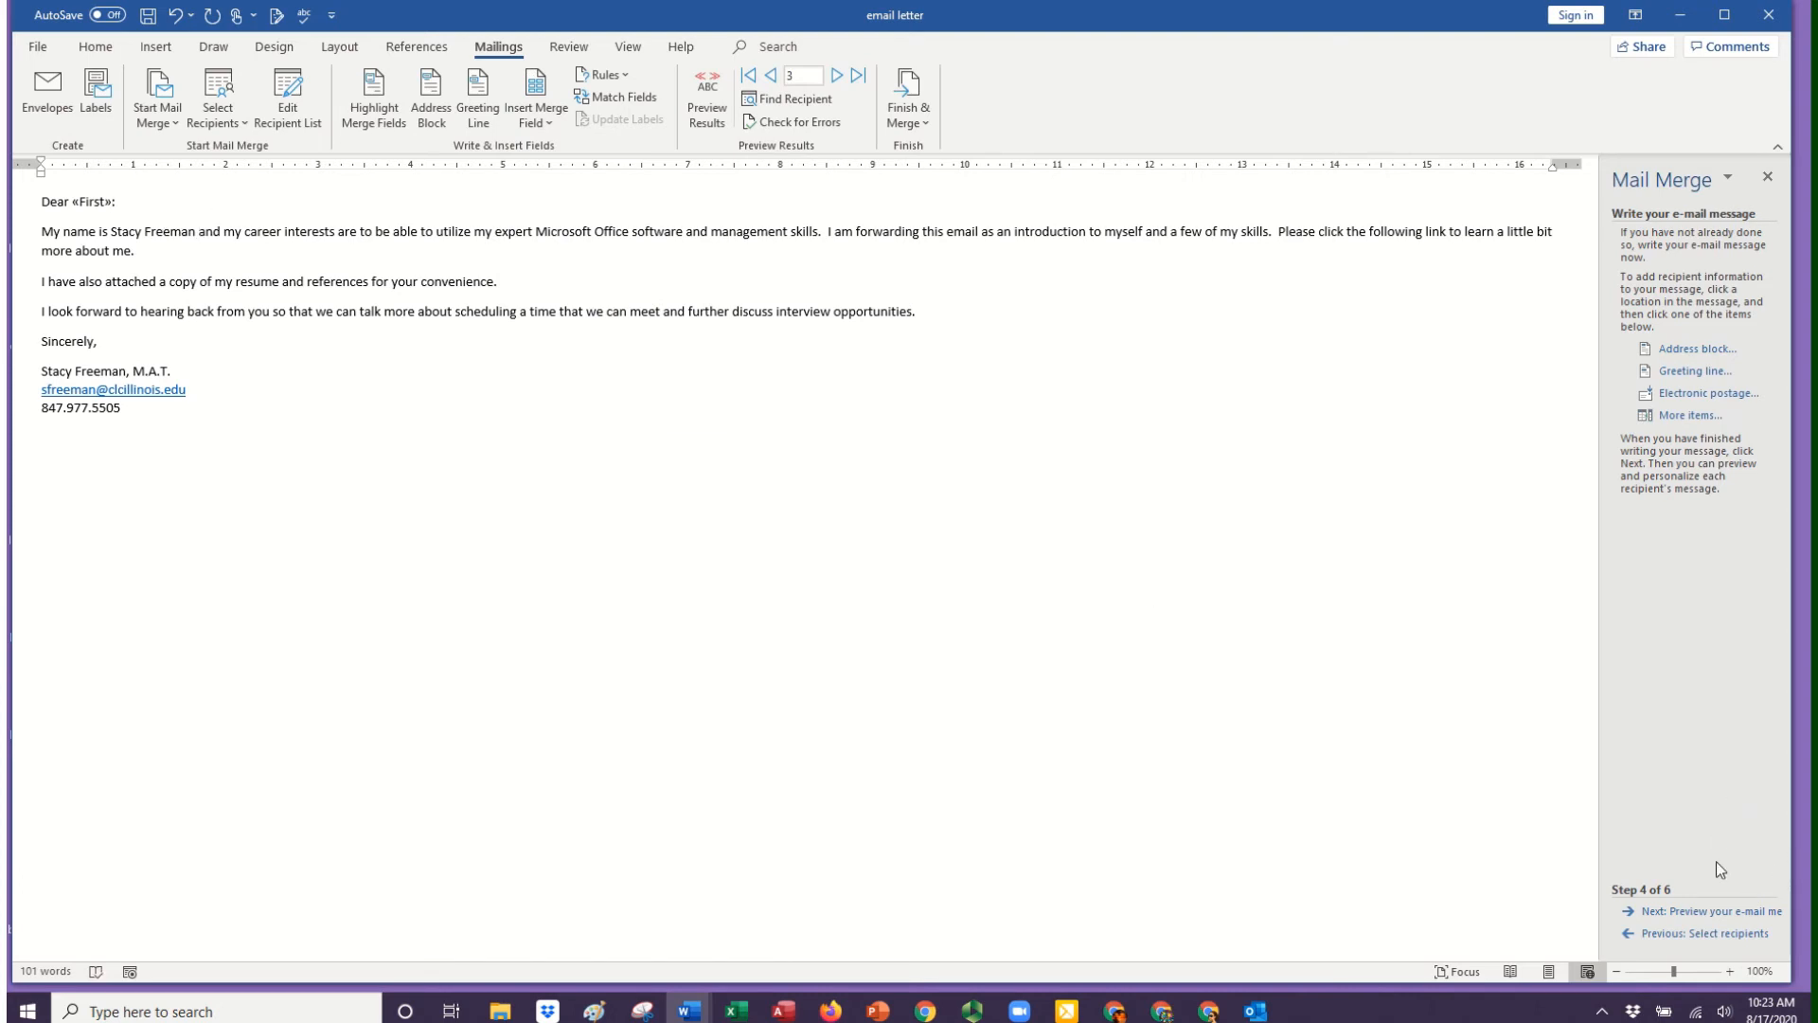
Preview the merged e-mail messages, going back to the first recipient and forward again to the third.
{"action": "left_click", "coordinate": [1713, 911]}
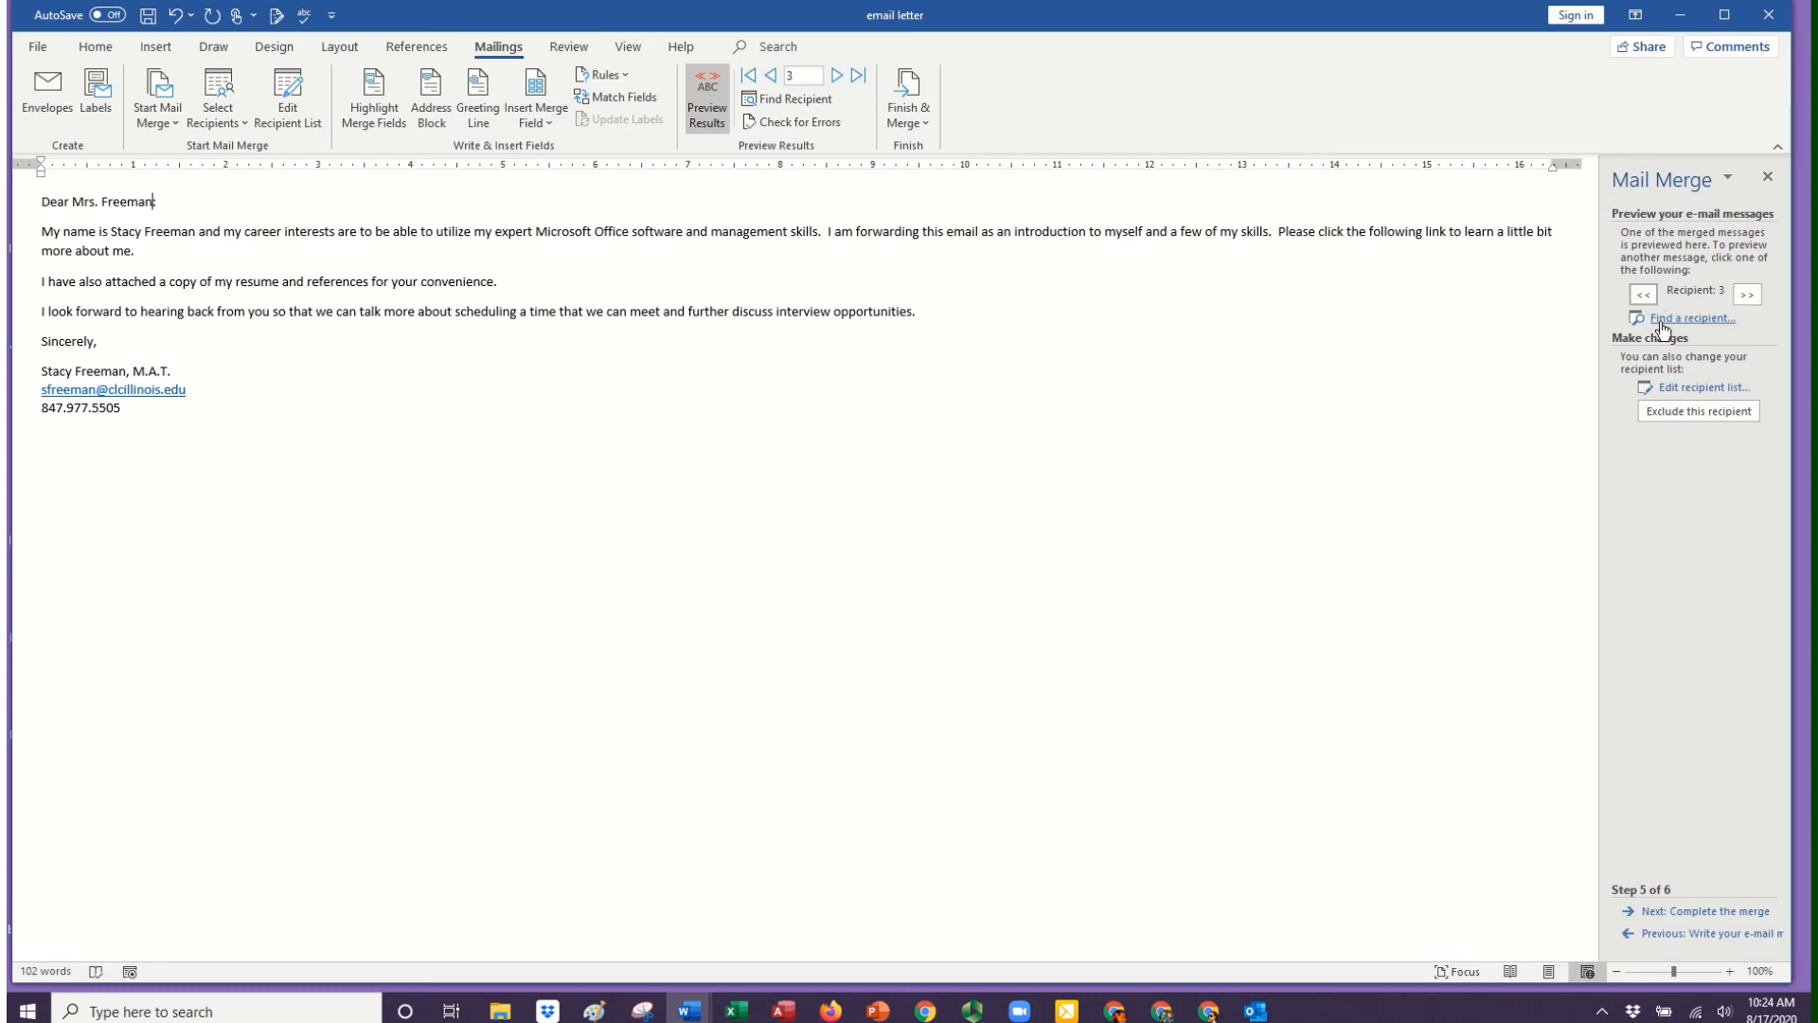
{"action": "left_click", "coordinate": [1643, 294]}
{"action": "left_click", "coordinate": [1644, 295]}
{"action": "left_click", "coordinate": [1746, 296]}
{"action": "left_click", "coordinate": [1747, 297]}
Complete the merge by sending all records as HTML e-mail to Email_Address with the subject line "Administratvie Assistant Candidate".
{"action": "left_click", "coordinate": [1717, 915]}
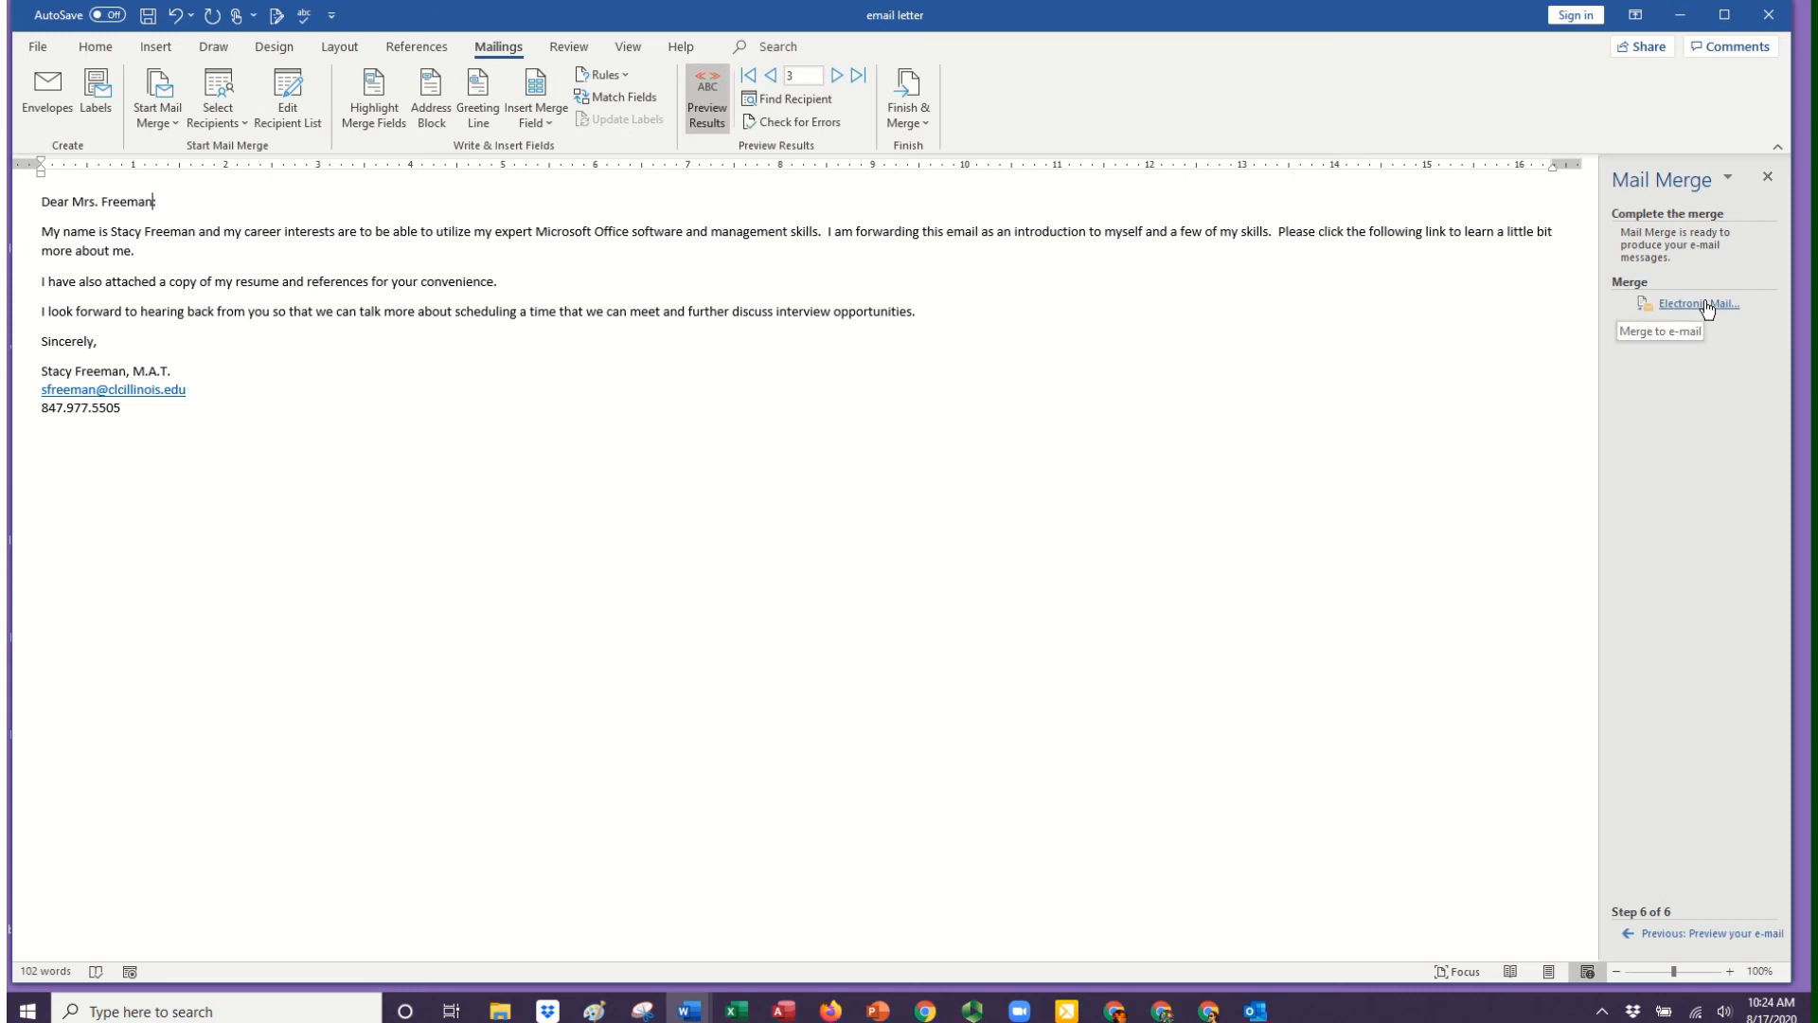
{"action": "left_click", "coordinate": [1705, 304]}
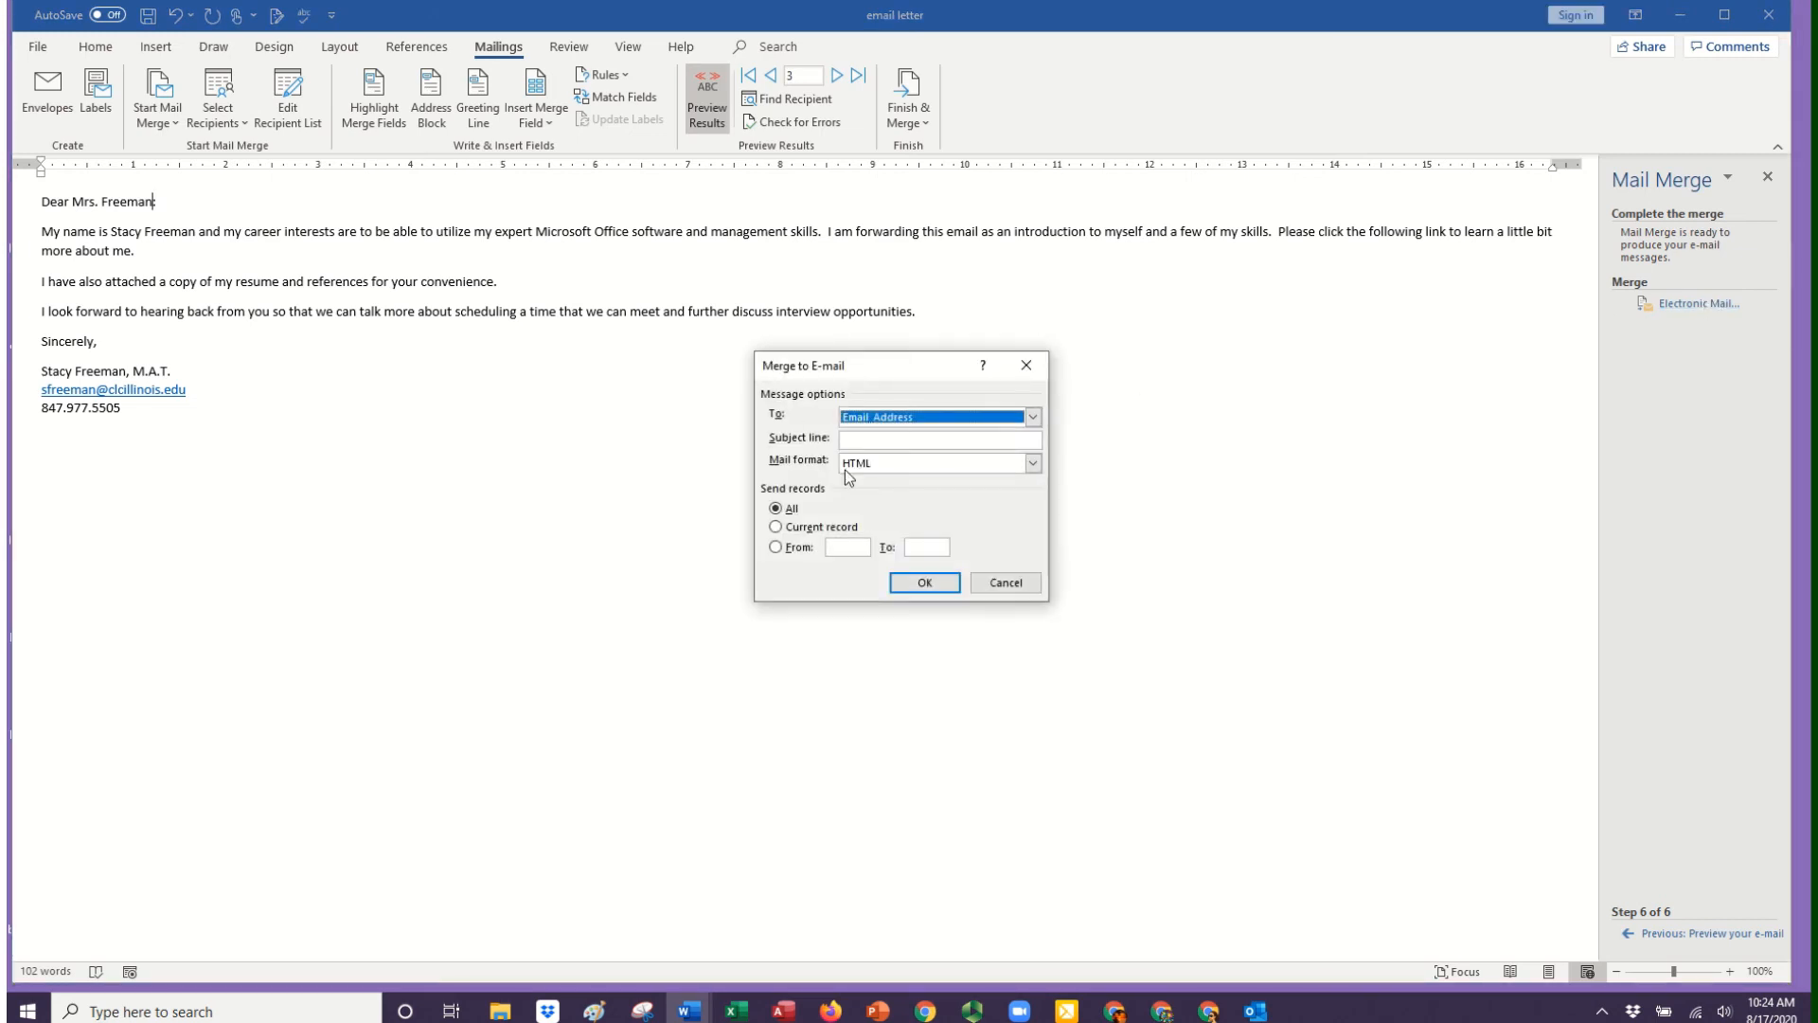
{"action": "key", "text": "Tab"}
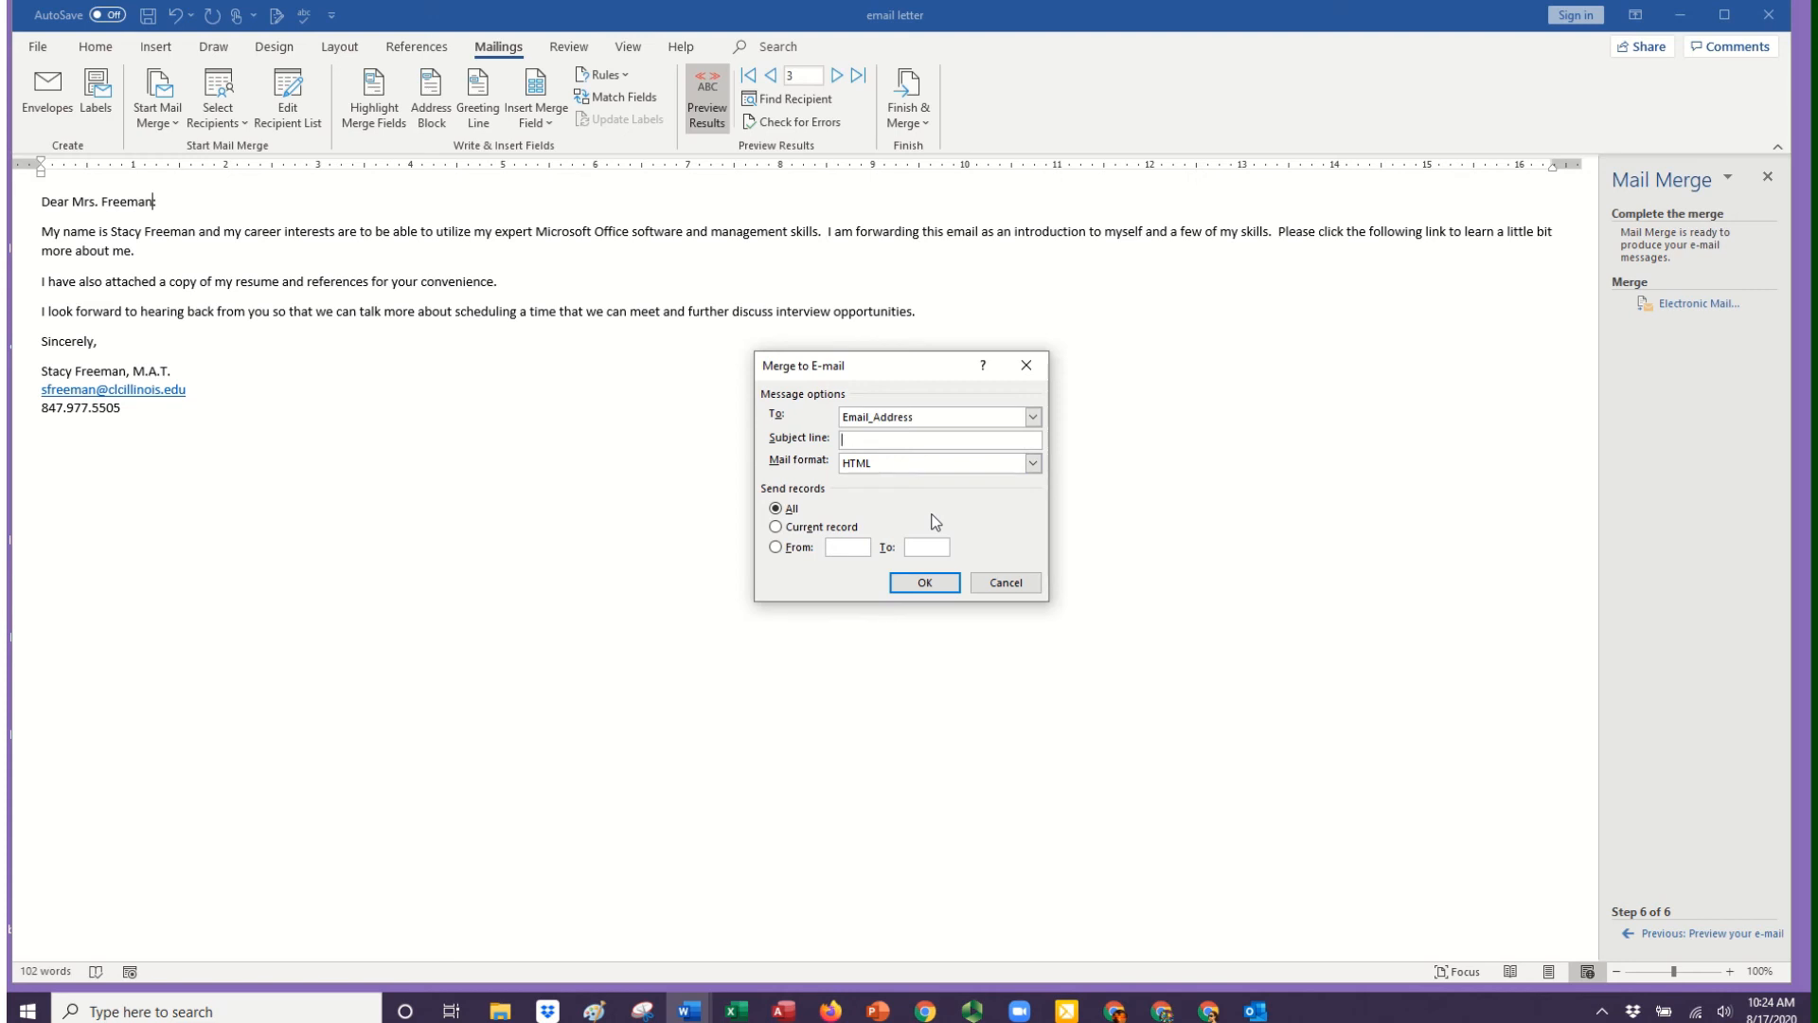
{"action": "type", "text": "Administratvie Asse"}
{"action": "type", "text": "sistant Candidate"}
{"action": "left_click", "coordinate": [924, 584]}
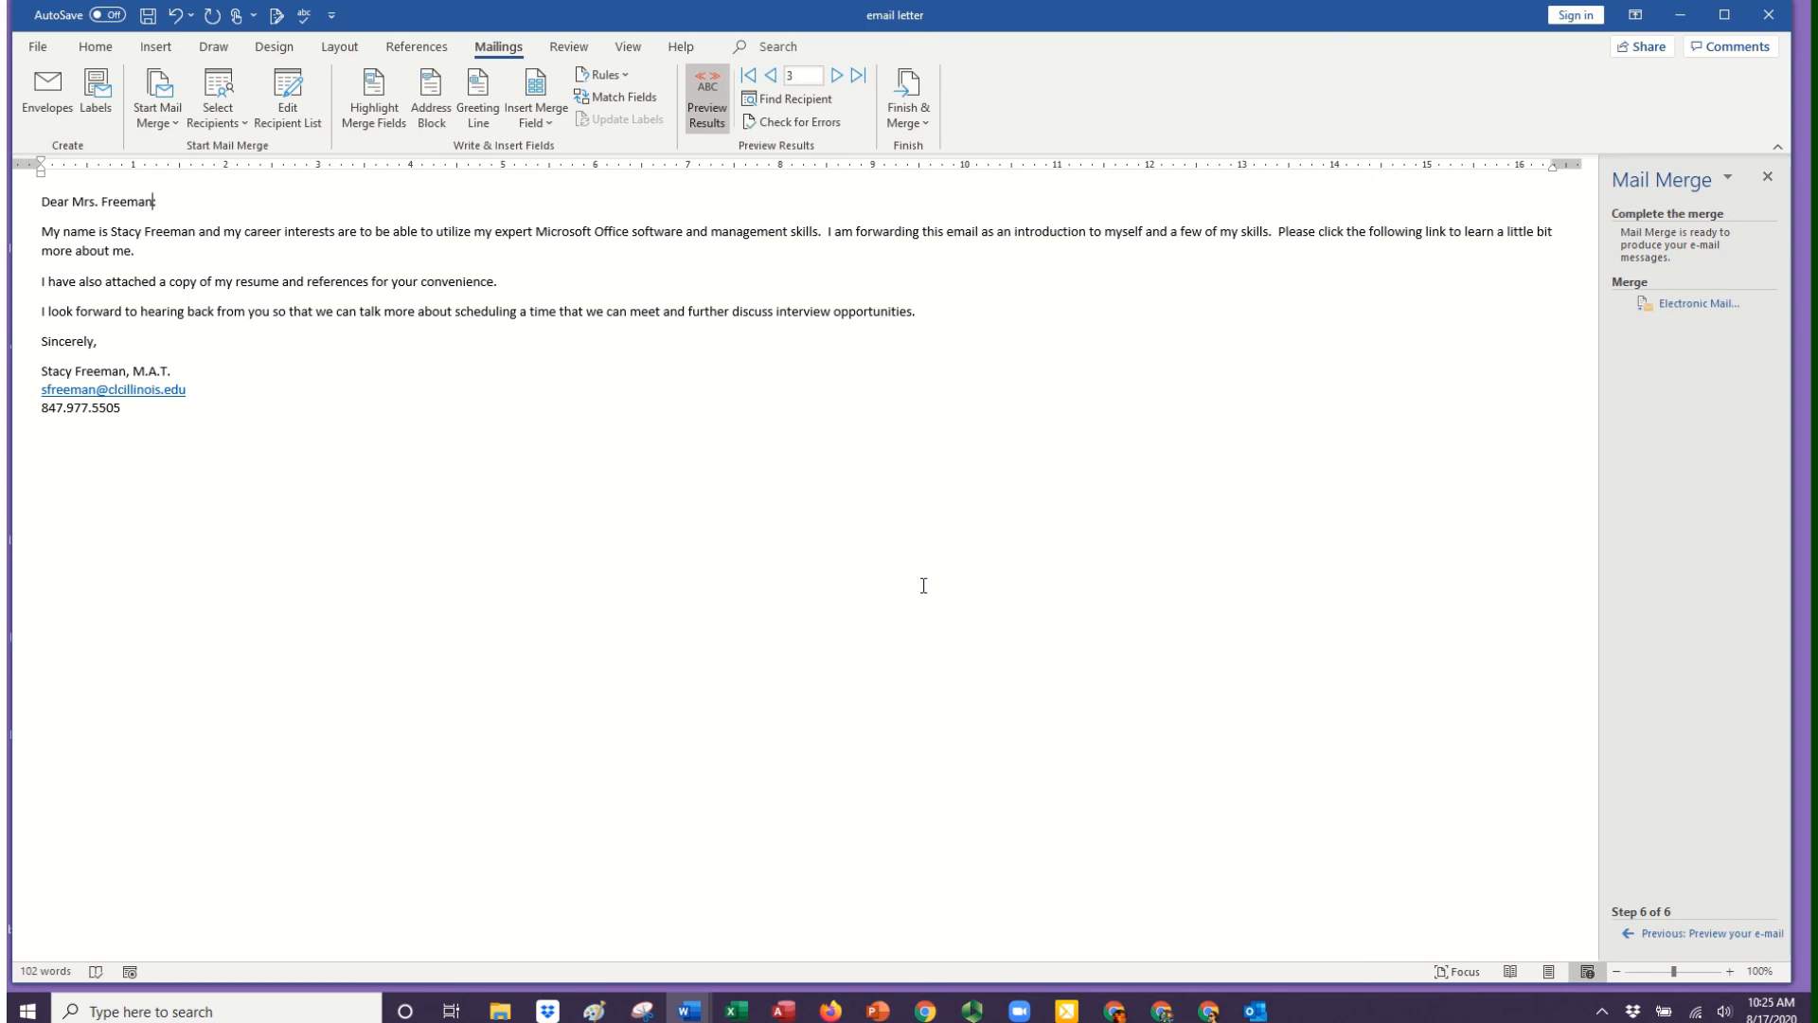
Switch to Outlook and check the Inbox and Sent Items mail folders for the merged messages.
{"action": "left_click", "coordinate": [1255, 1012]}
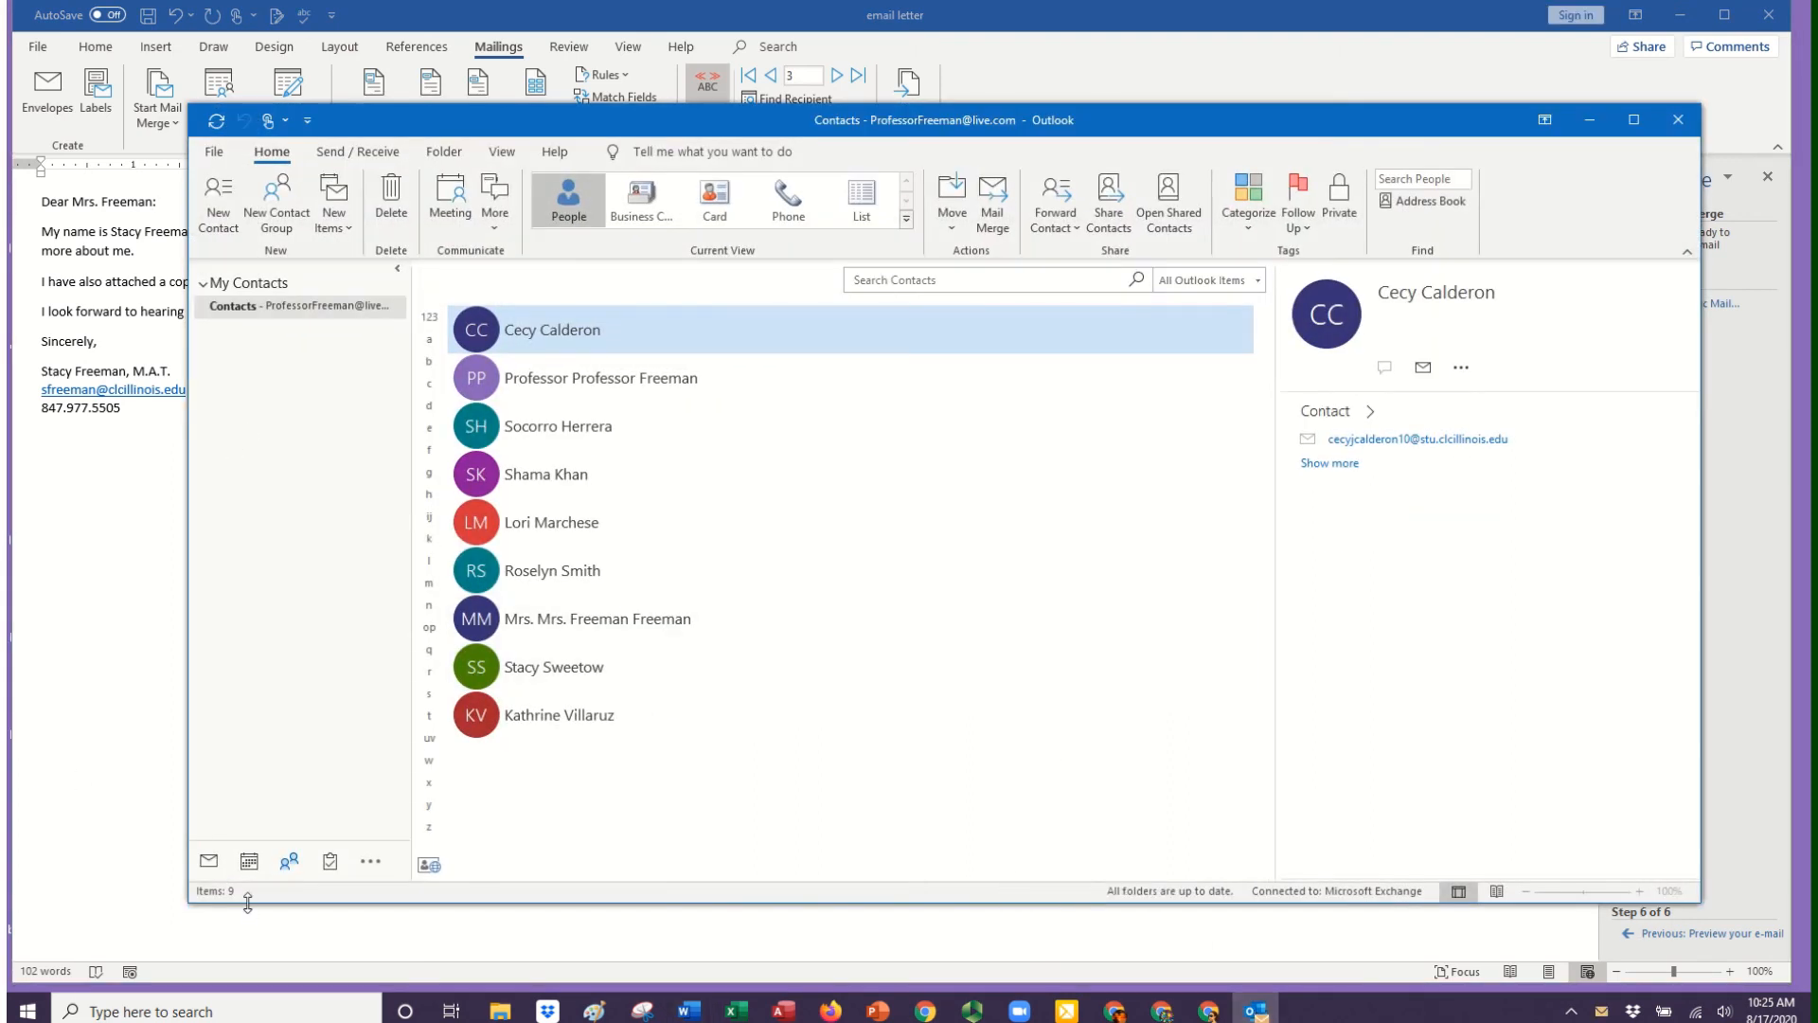
{"action": "left_click", "coordinate": [207, 859]}
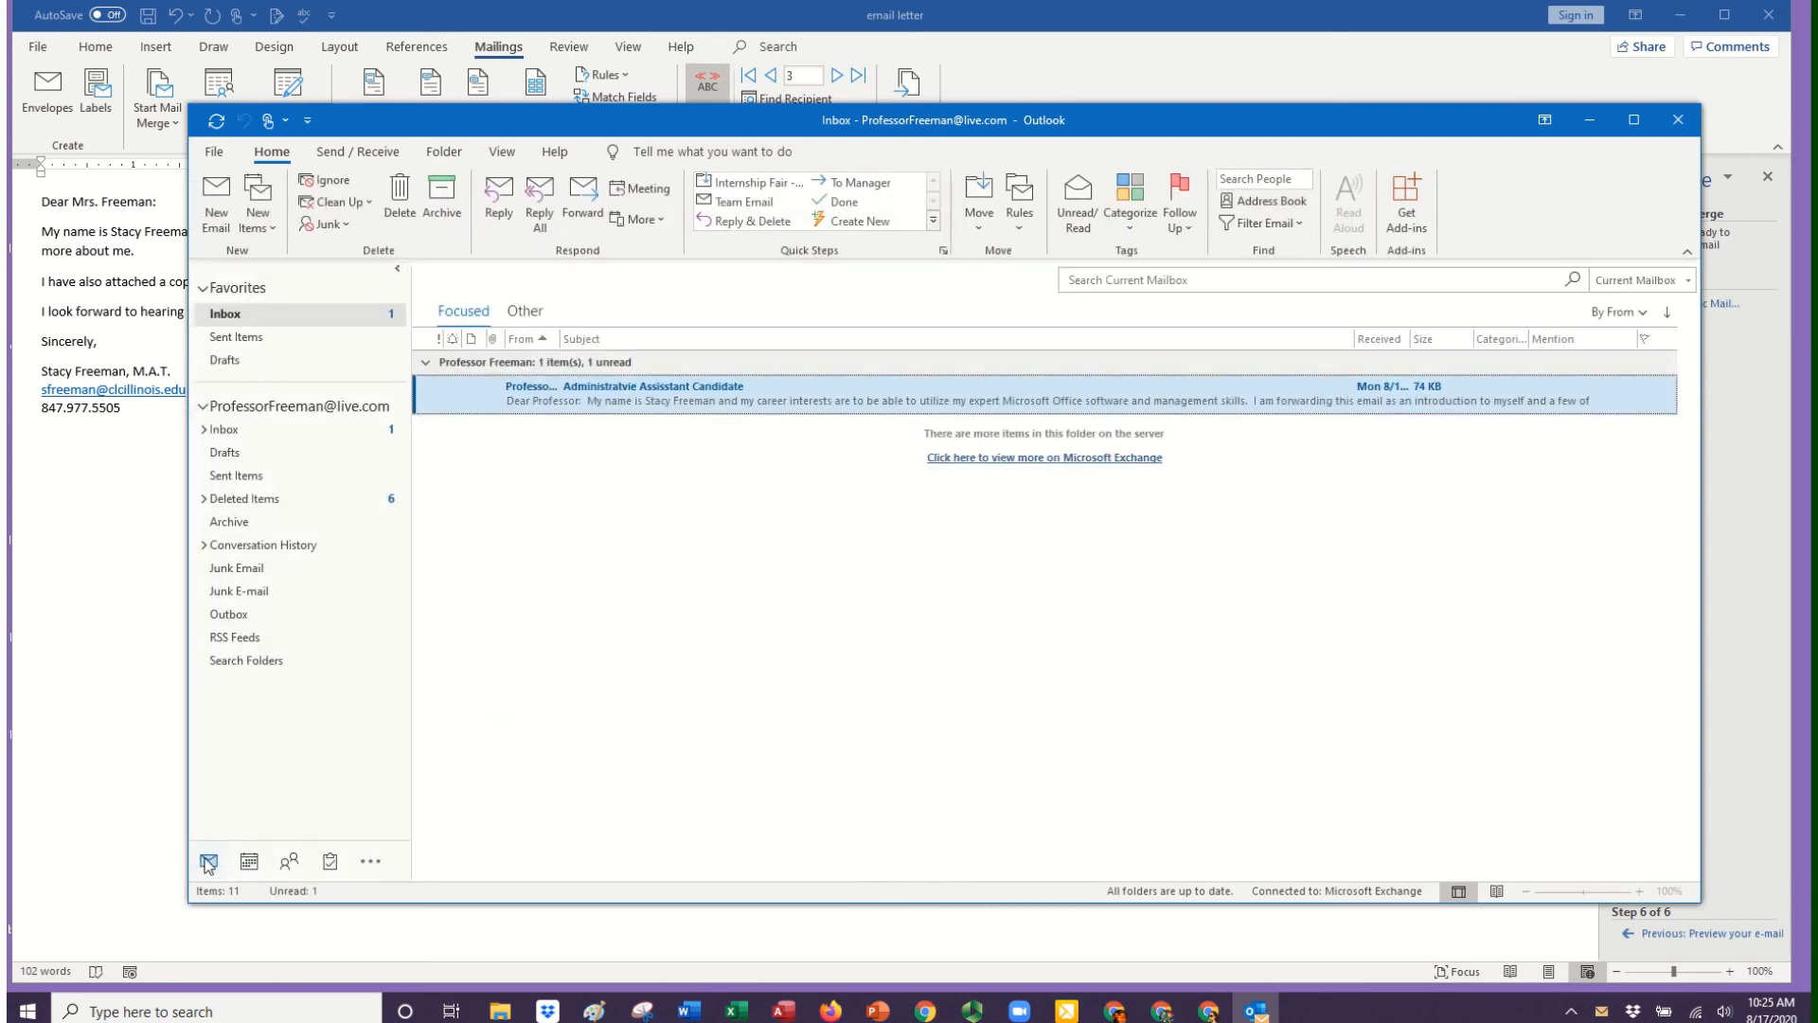
{"action": "left_click", "coordinate": [238, 337]}
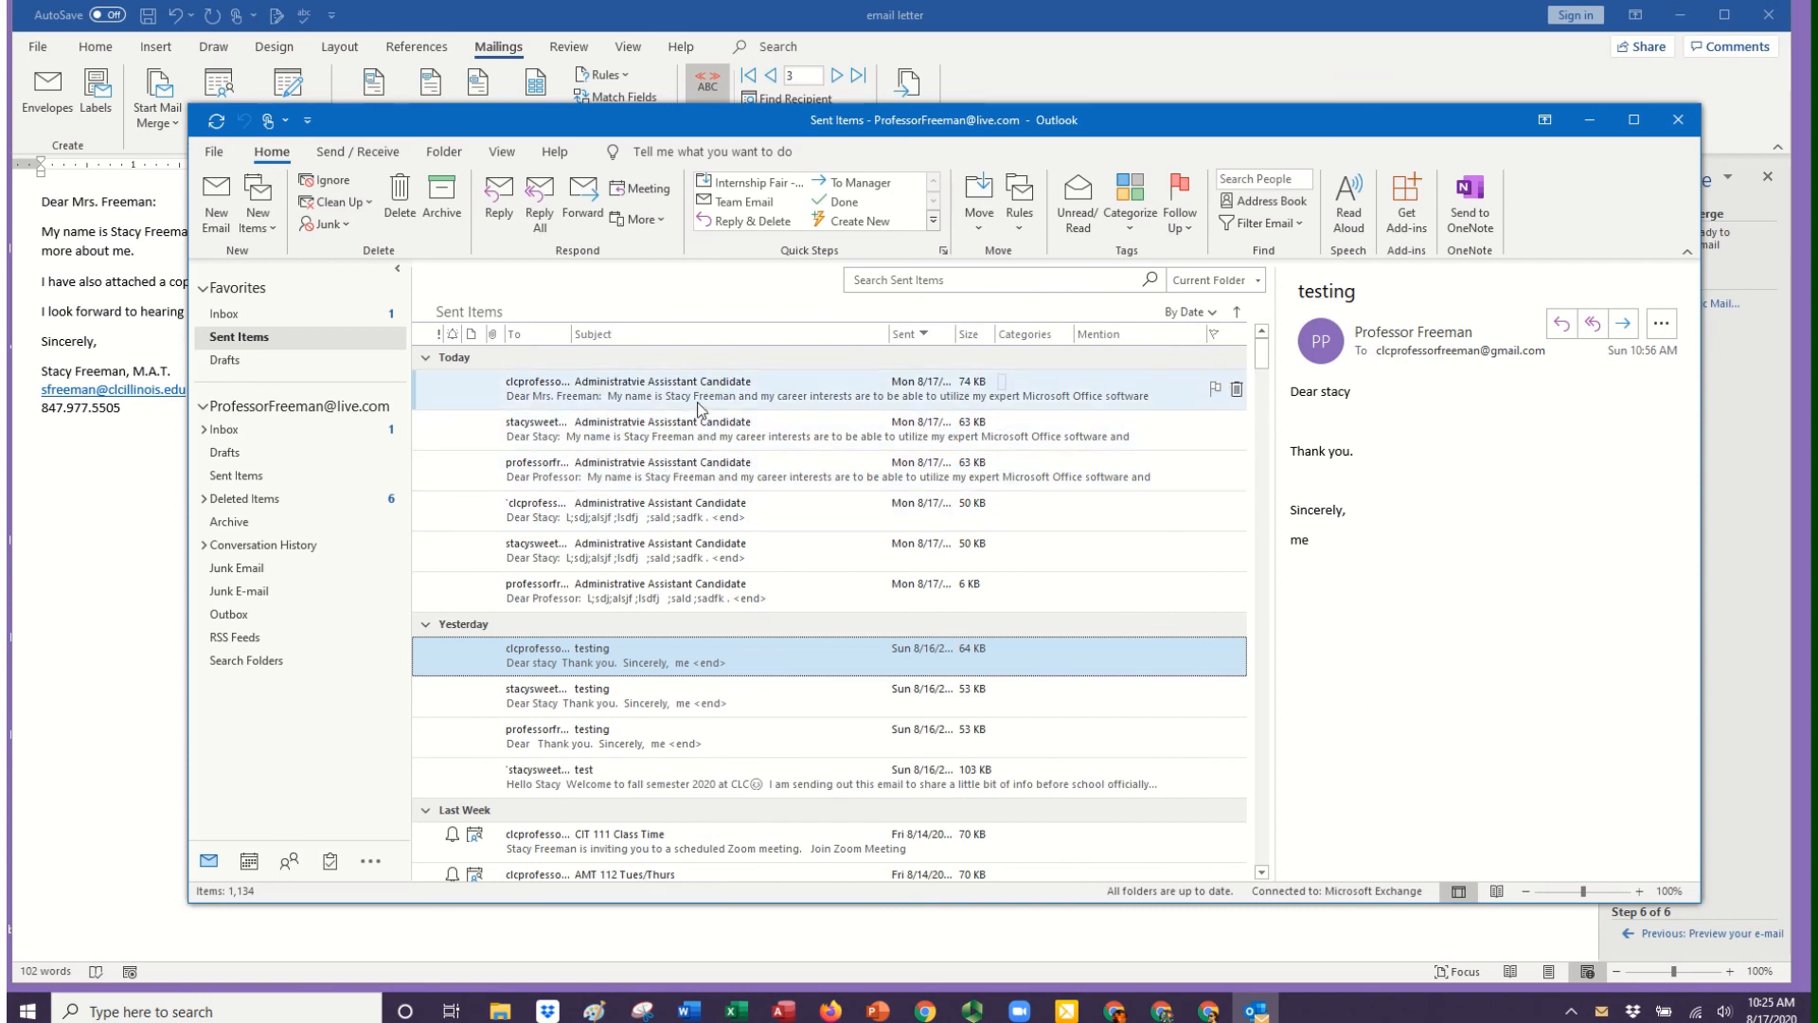
{"action": "mouse_move", "coordinate": [864, 19]}
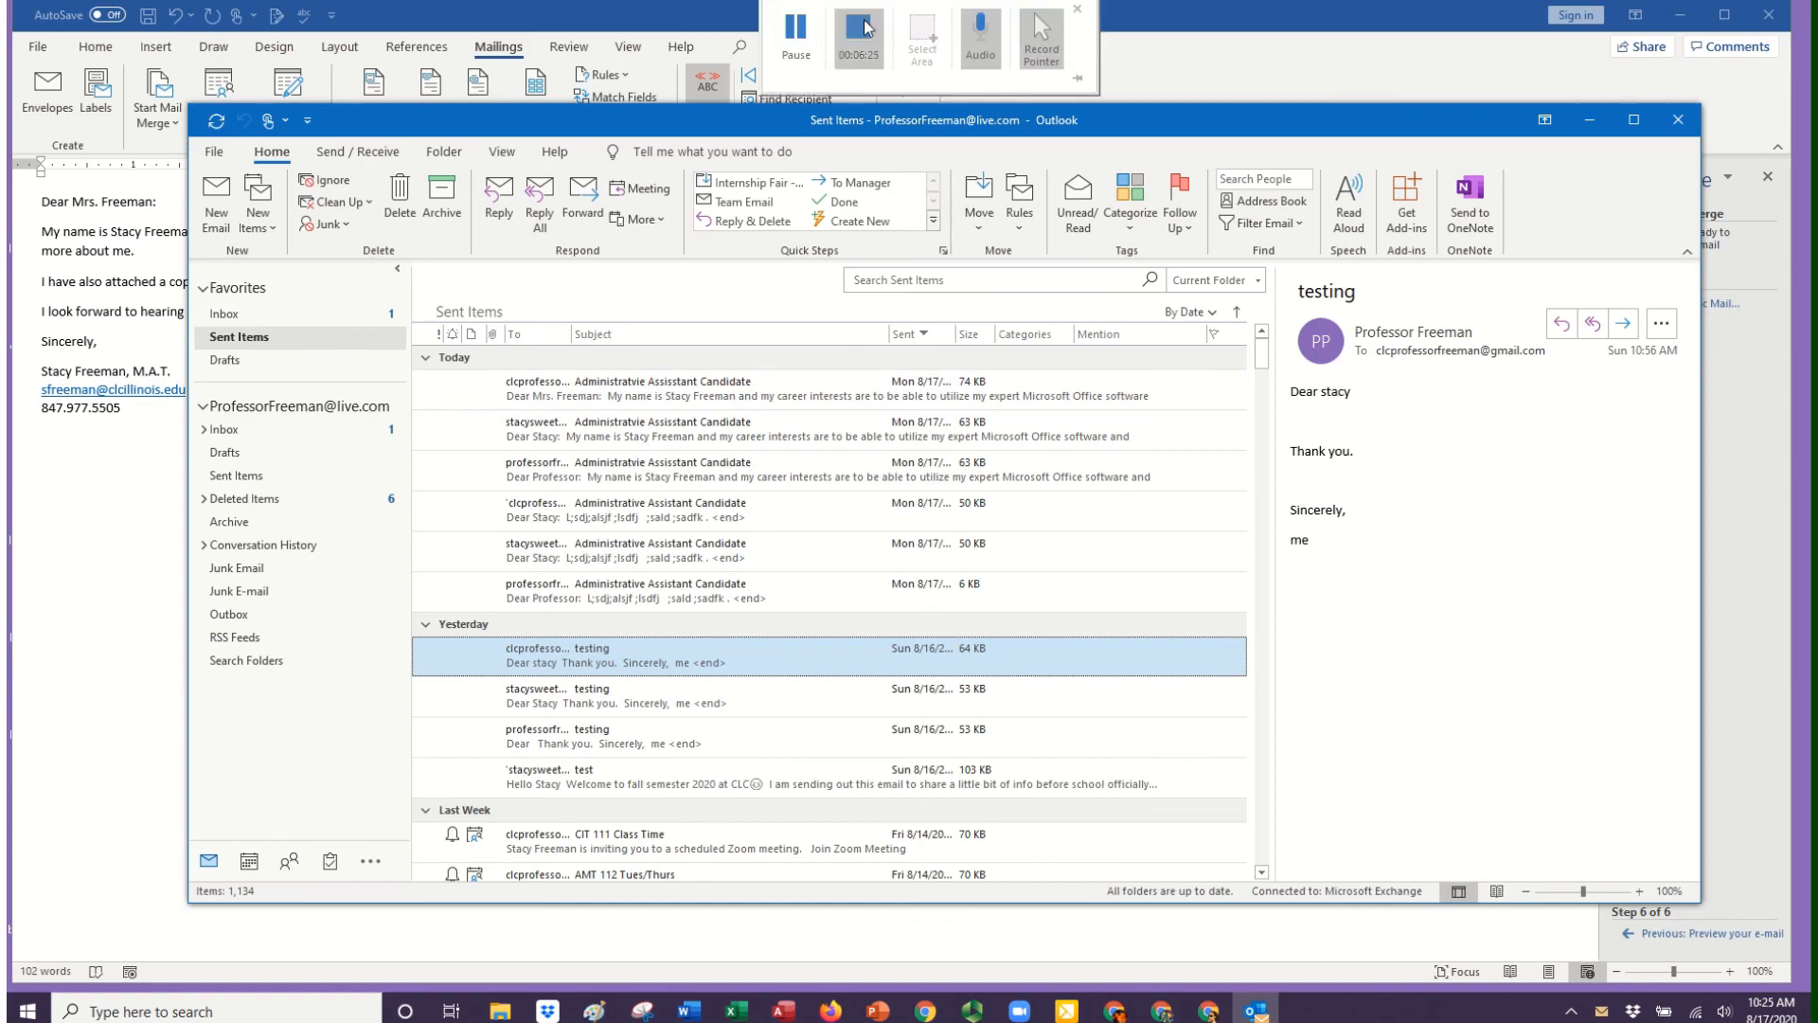